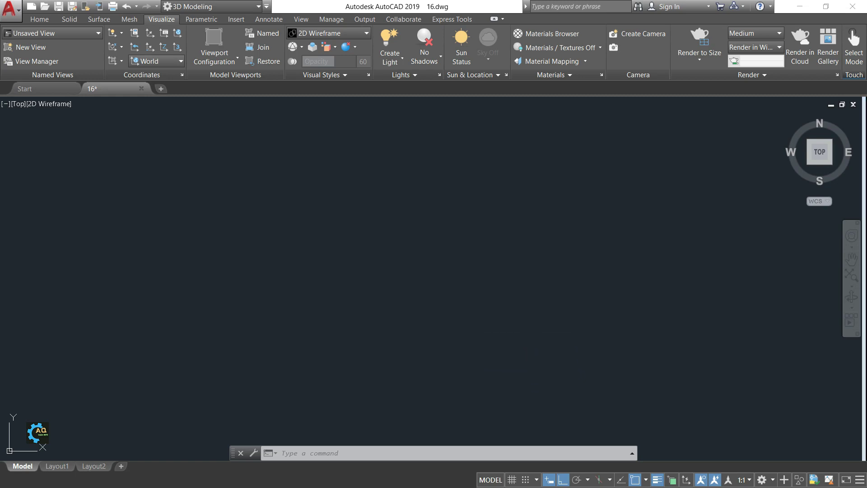
- Bring up 5.jpg in Photos: an isometric block with a Ø20 hole and R12 cutout
key(alt+Tab)
click(528, 323)
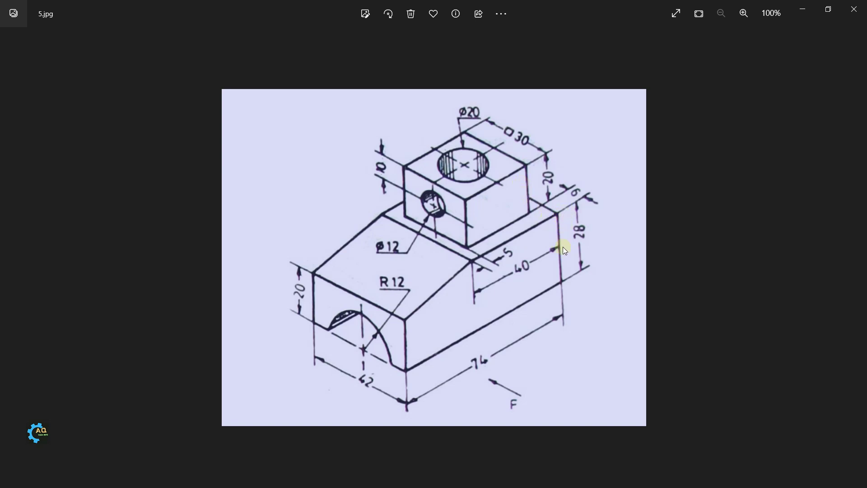
- Set the empty 16.dwg drawing to the SE Isometric preset view, glancing back at the reference
key(alt+Tab)
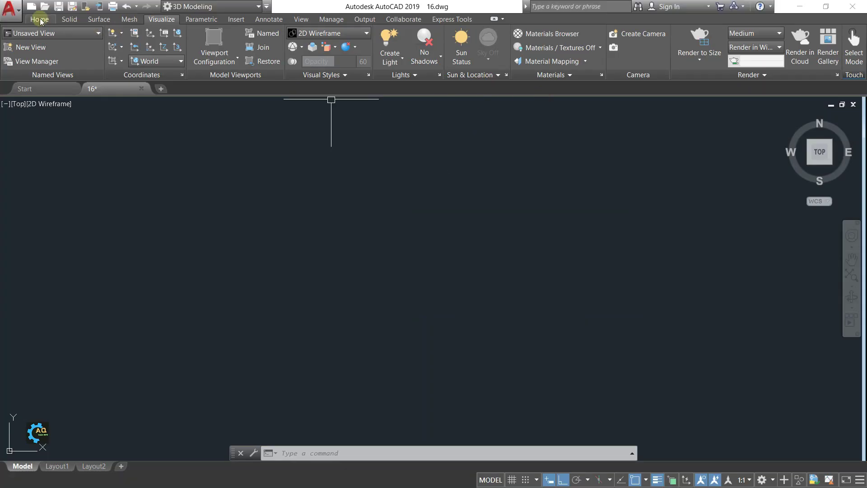
click(39, 19)
click(469, 47)
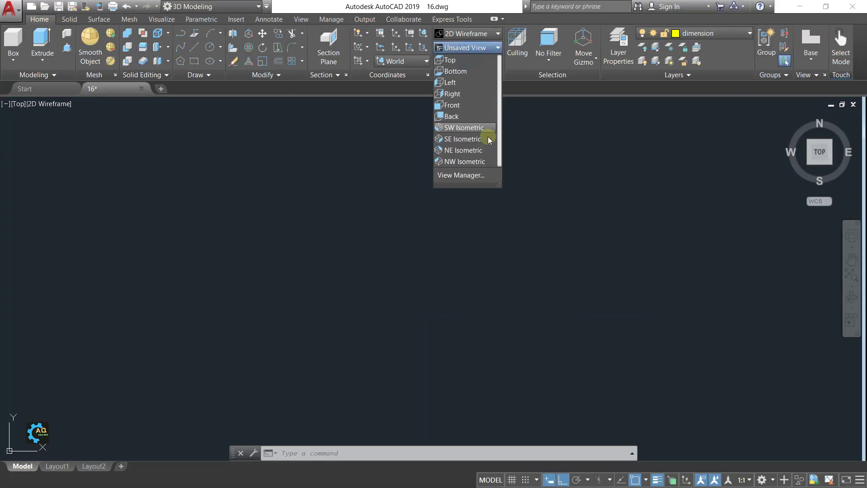
click(480, 138)
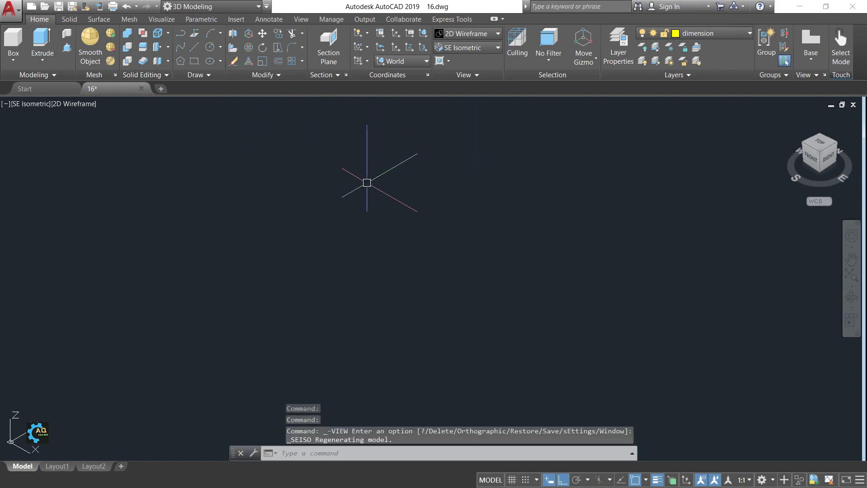
key(alt+Tab)
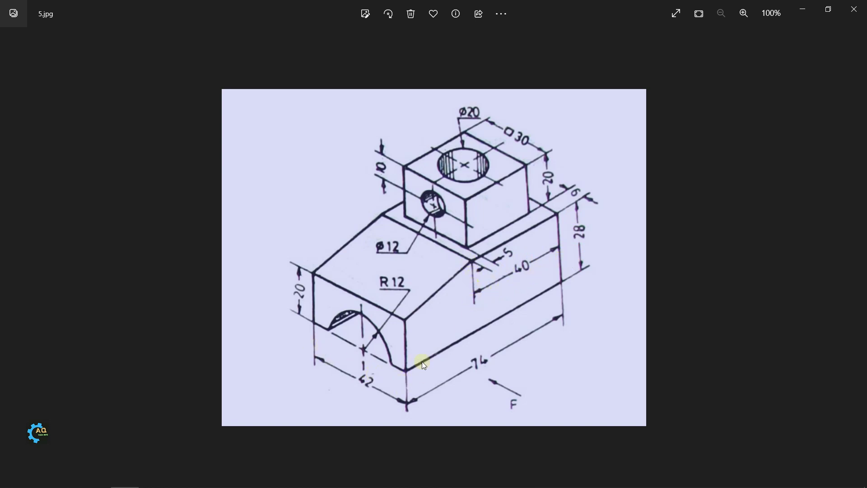
key(alt+Tab)
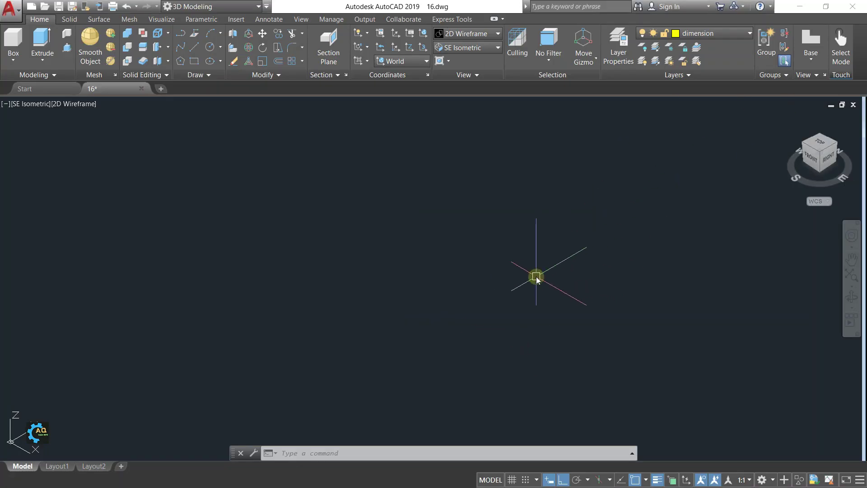
- Draw the rectangle outline with LINE: 28 up, 40 across, 28 down
text(l)
key(Return)
click(517, 291)
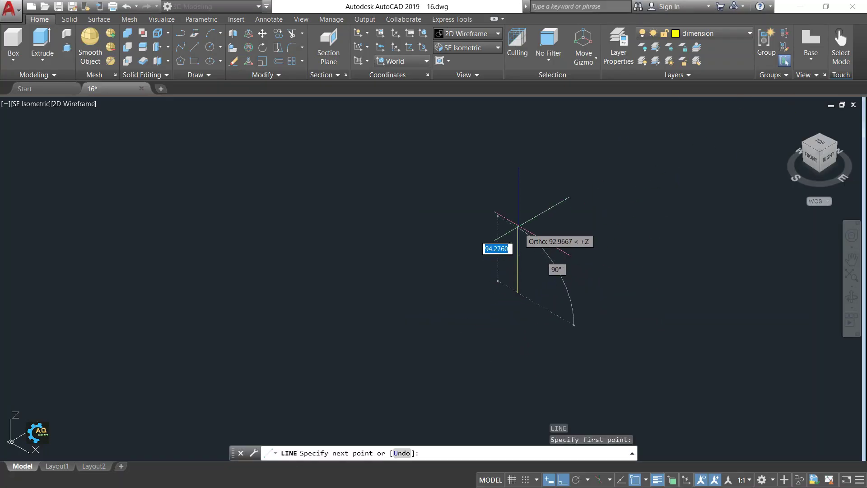
text(28)
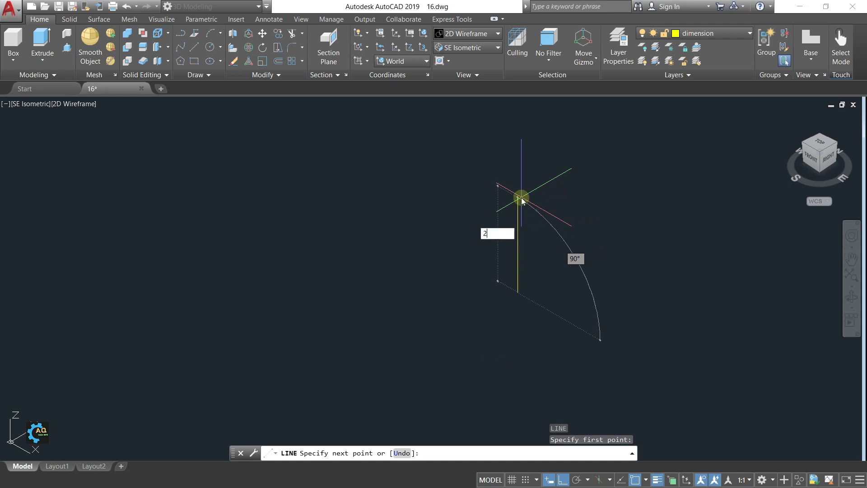
key(Return)
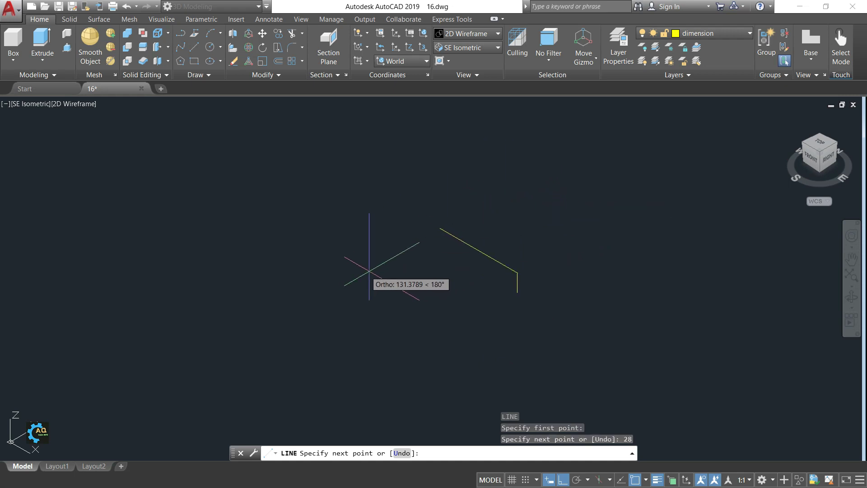
scroll(447, 307, up, 3)
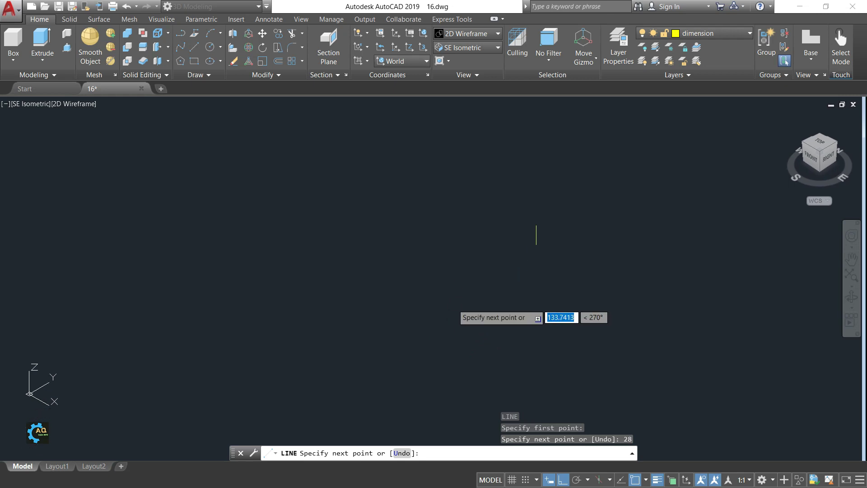
click(486, 247)
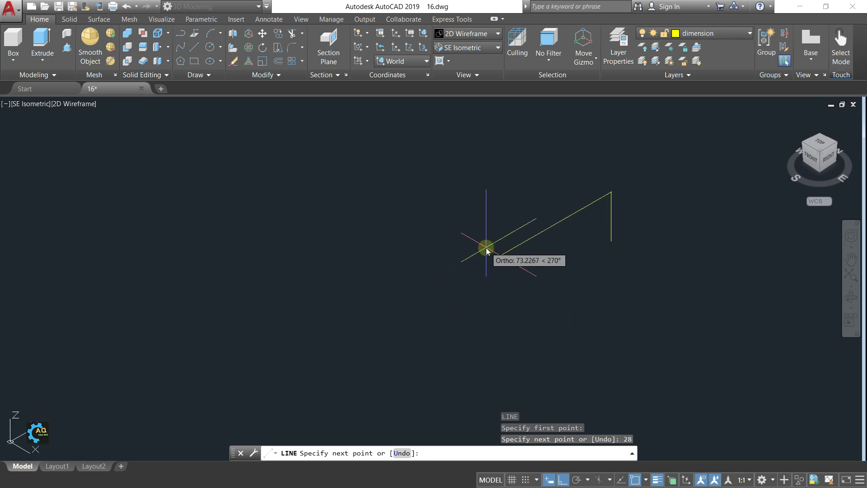
text(40)
key(alt+Tab)
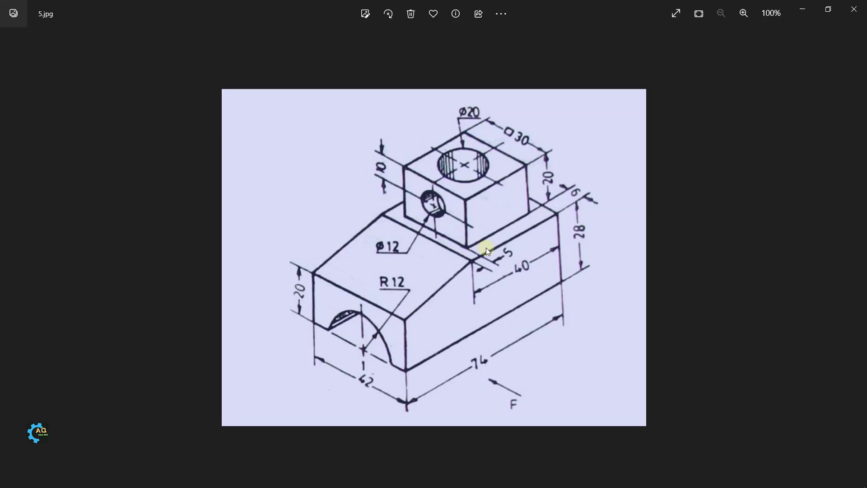
key(alt+Tab)
key(Return)
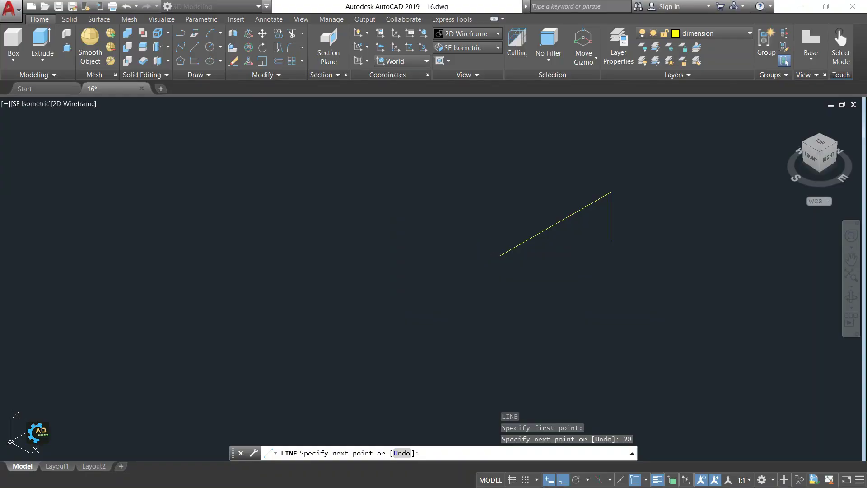
scroll(542, 253, up, 3)
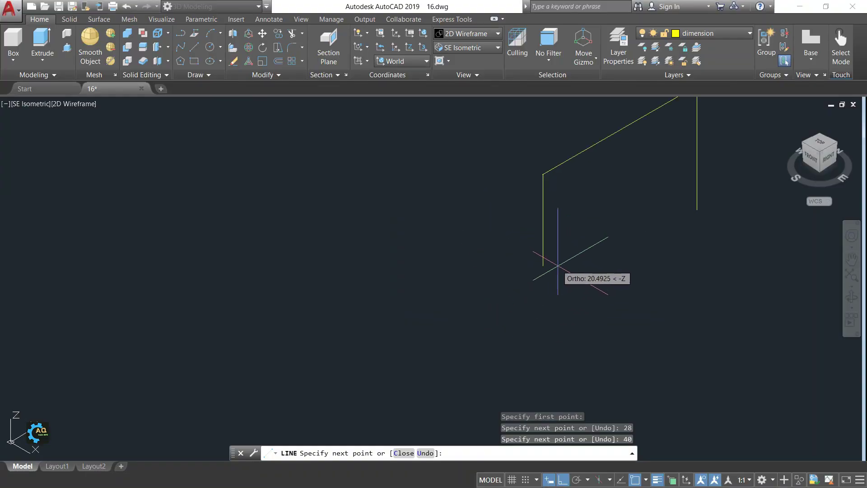
text(2)
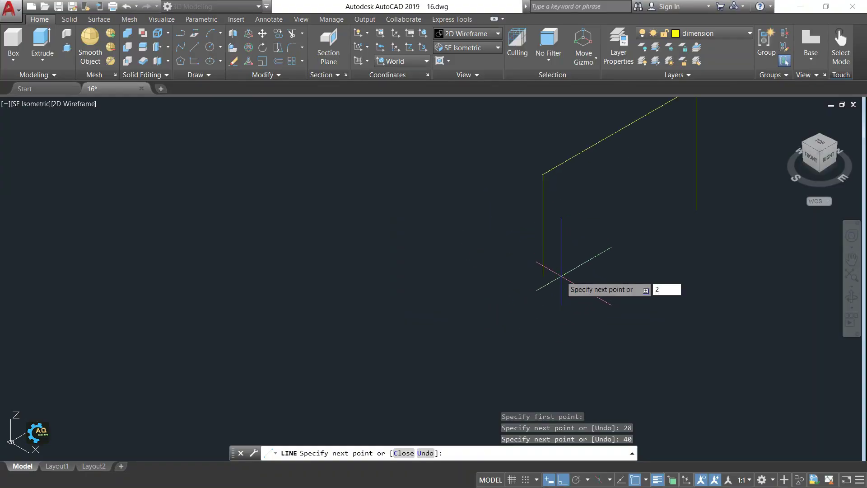
text(8)
key(Return)
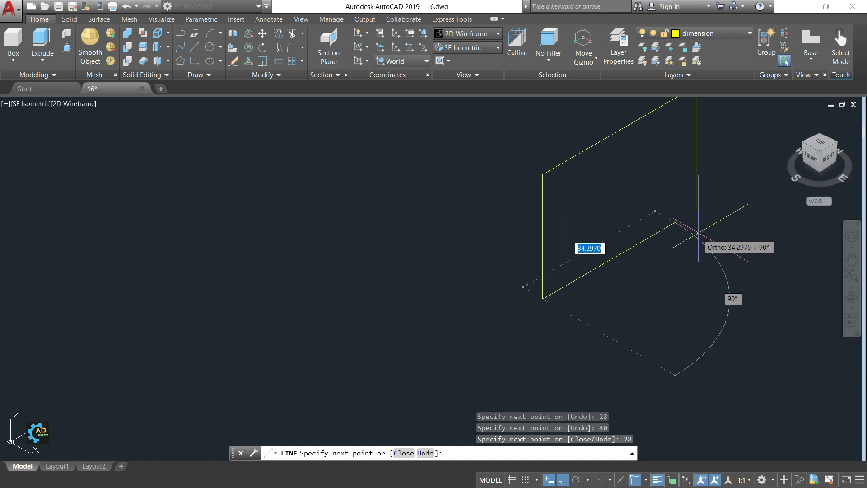
key(Escape)
- Join the four rectangle lines into a single polyline with JOIN
middle_drag(697, 207, 606, 245)
middle_drag(640, 179, 669, 182)
text(J)
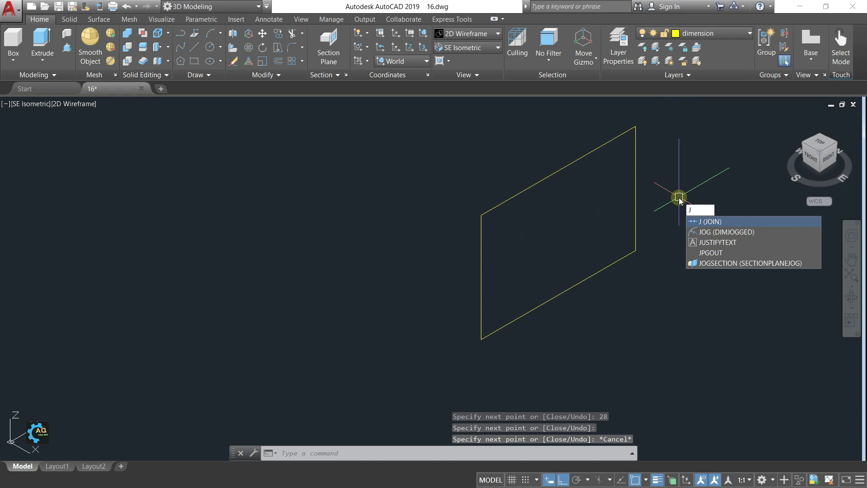
key(Return)
click(668, 124)
click(424, 358)
key(Return)
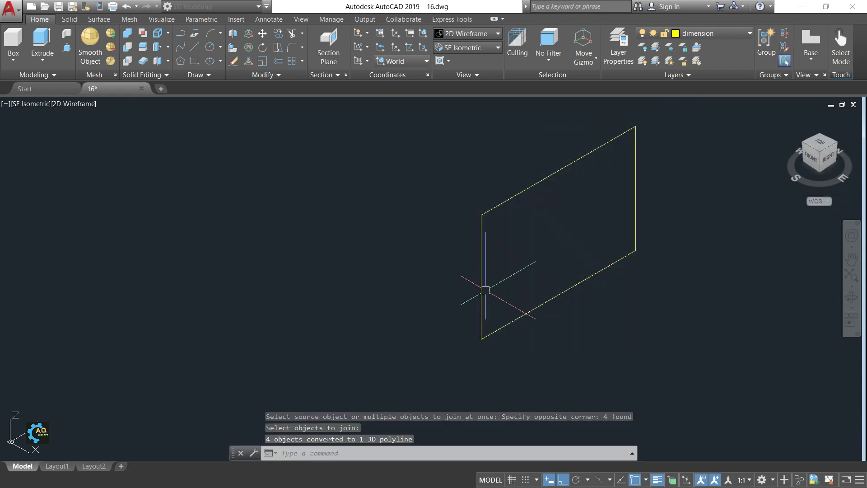
key(Escape)
key(alt+Tab)
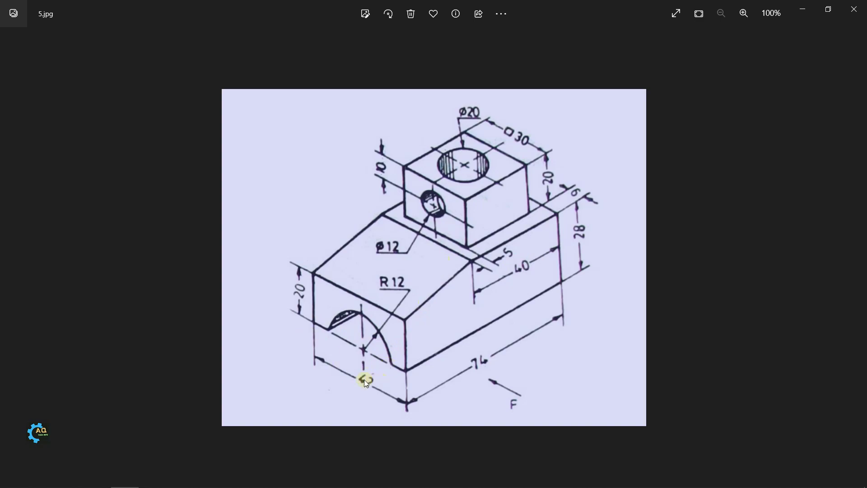
- Extrude the rectangle 42 units into a solid block with PRESSPULL
key(alt+Tab)
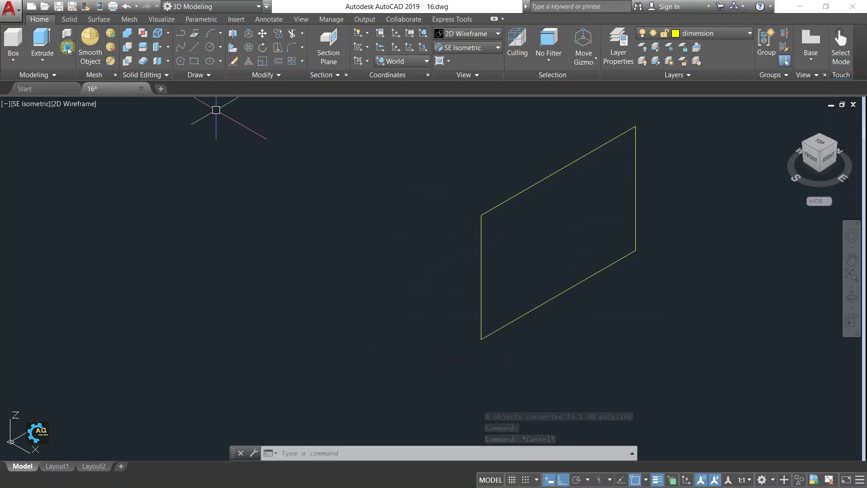
click(68, 50)
click(497, 226)
text(42)
key(Return)
scroll(334, 185, down, 2)
scroll(403, 256, down, 3)
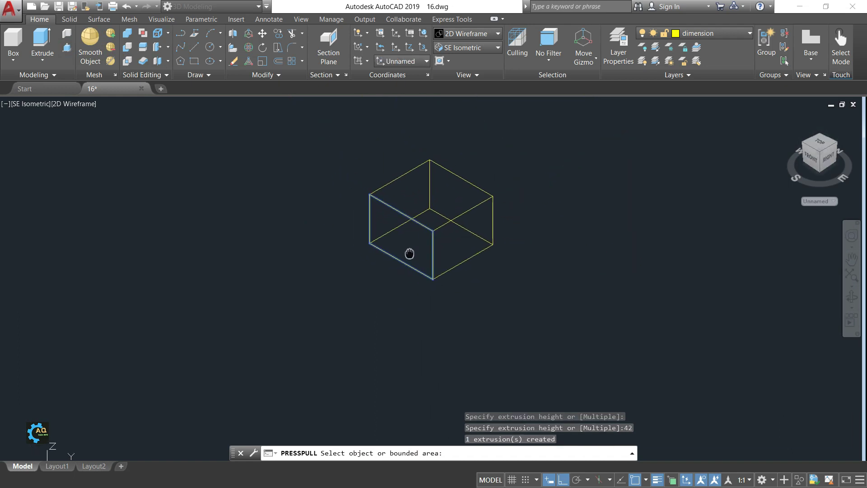
key(Return)
- Display the block in the Shades of Gray visual style and pan it into view
click(474, 34)
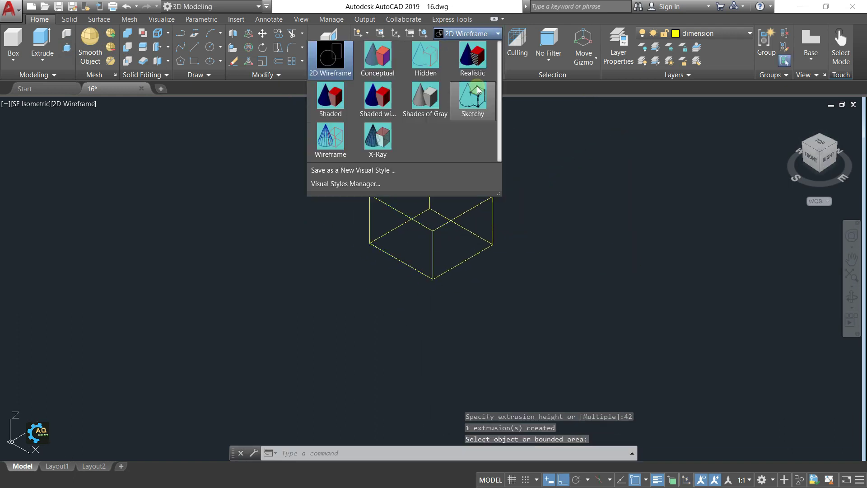
click(425, 97)
scroll(407, 209, up, 2)
scroll(381, 224, up, 2)
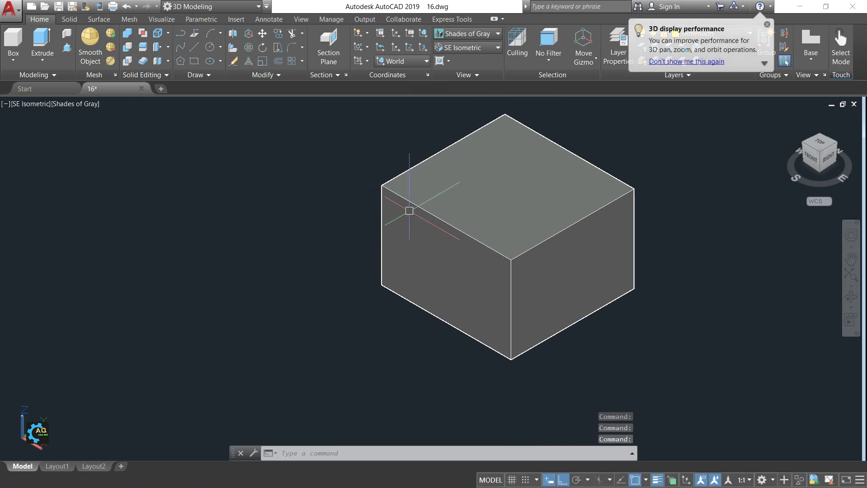
middle_drag(538, 185, 513, 202)
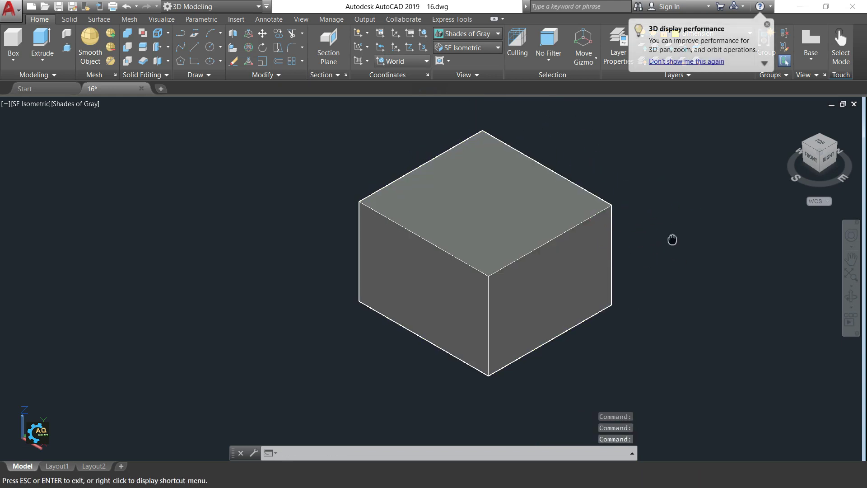
middle_drag(691, 254, 749, 236)
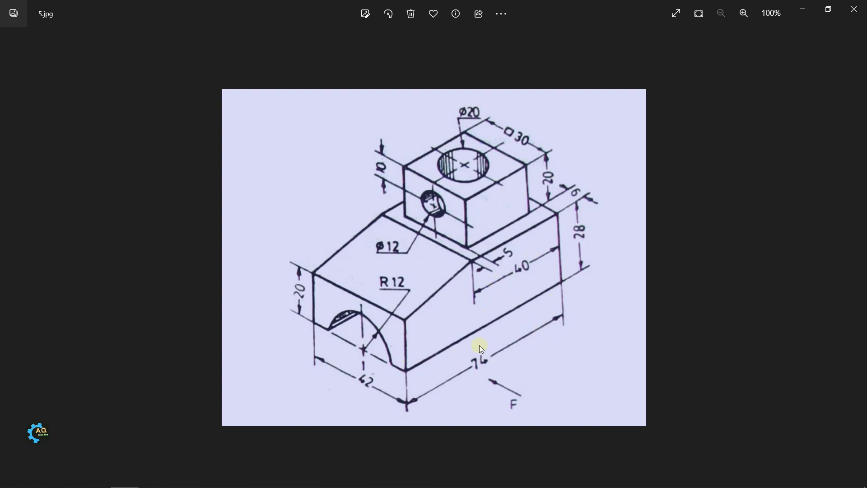
- Calculate 74 − 40 = 34 in Calculator
key(alt+Tab)
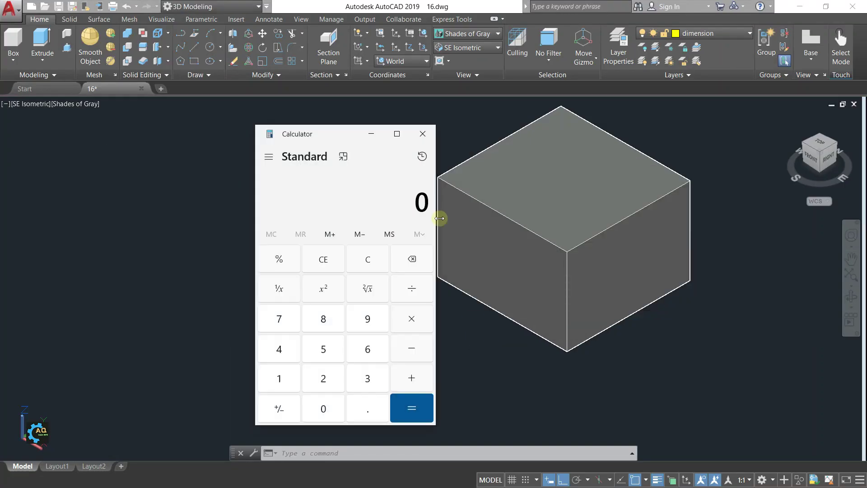
click(279, 318)
click(279, 349)
click(412, 348)
click(279, 349)
click(323, 408)
click(412, 408)
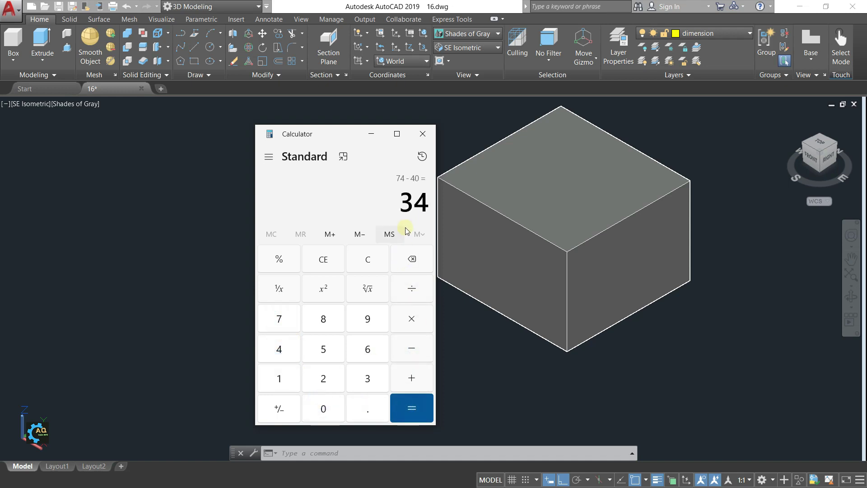
- Hide the calculator, recheck the reference, and return to the AutoCAD drawing
click(372, 134)
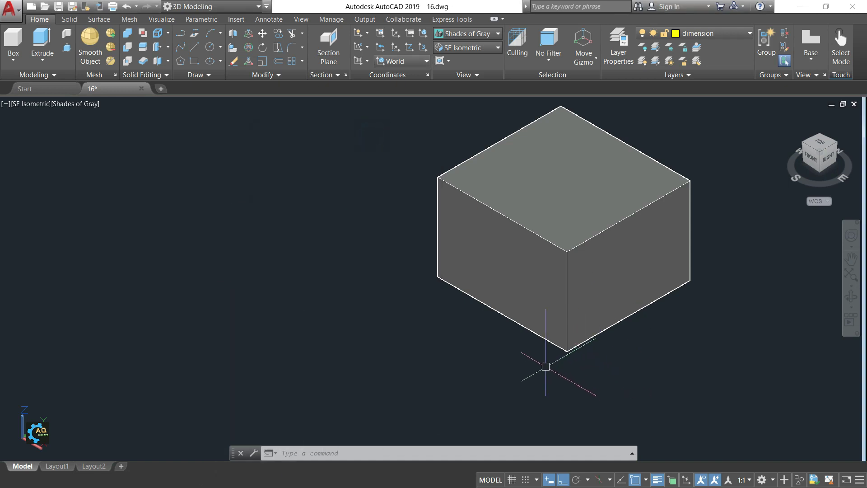
key(alt+Tab)
key(alt+Tab)
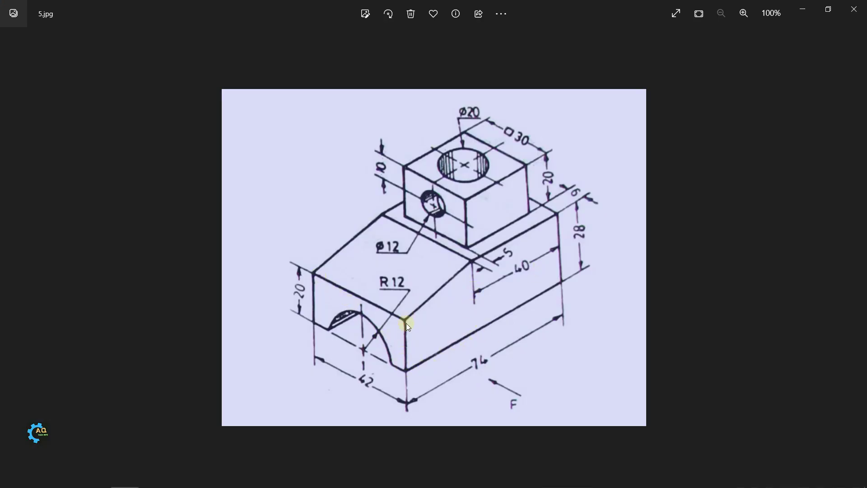
key(alt+Tab)
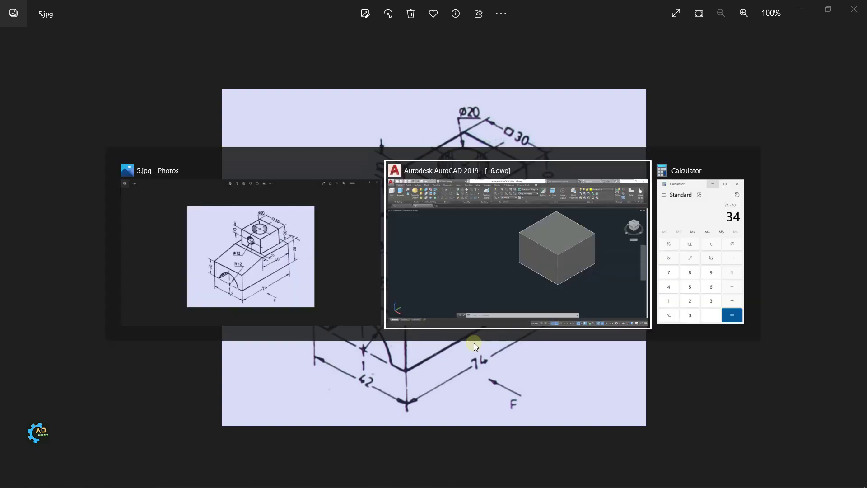
- Draw a 34-long line and a 20-high line from the cube's bottom corner
text(l)
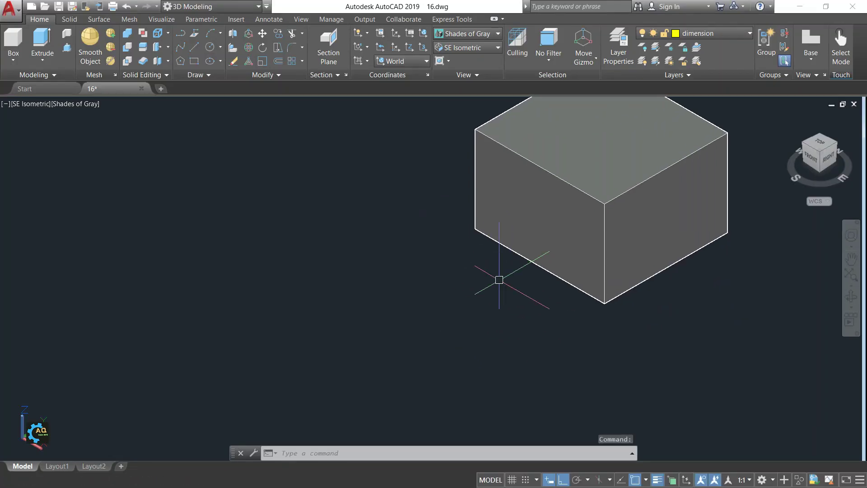
key(Return)
click(605, 304)
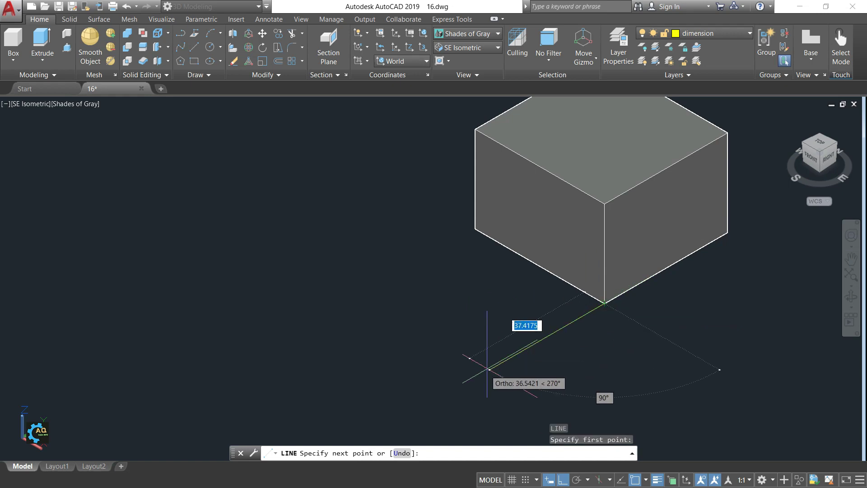
text(34)
key(Return)
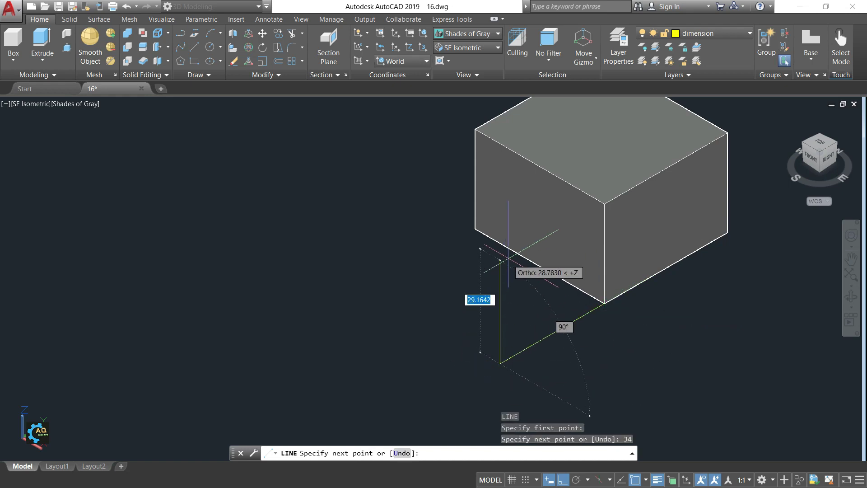
text(20)
key(Return)
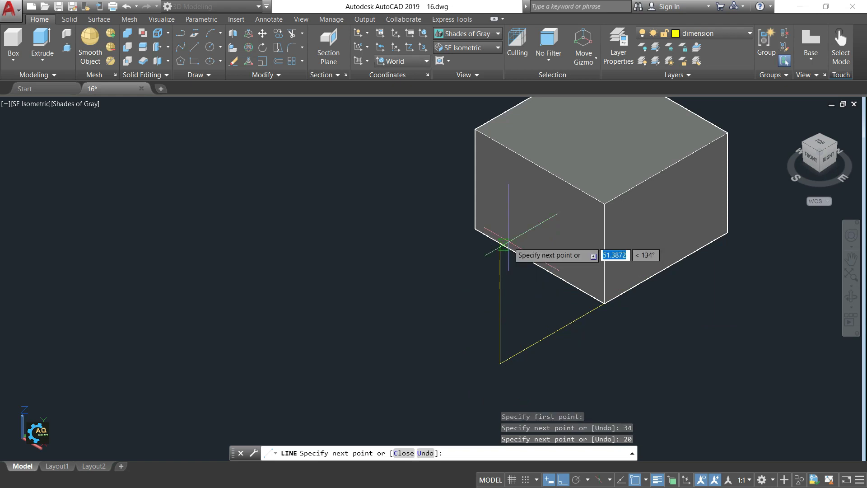
key(Escape)
- Close the profile with lines back to the block's upper and bottom corners
middle_drag(687, 310, 620, 326)
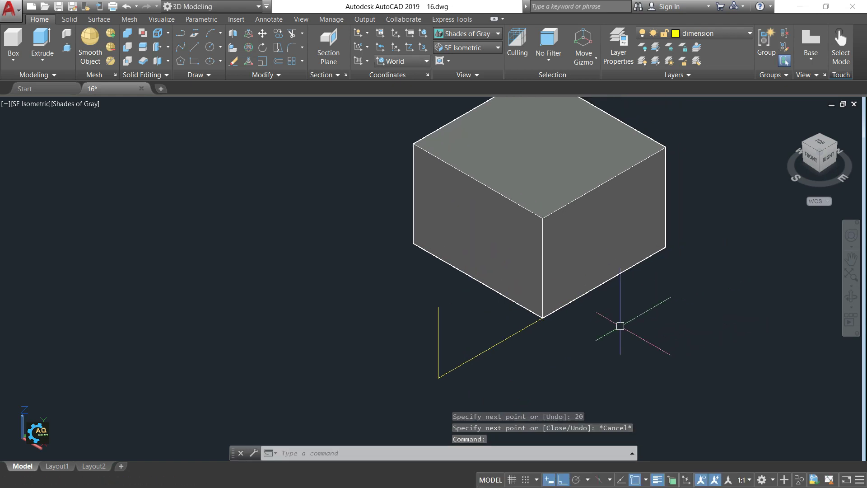
key(Return)
click(438, 307)
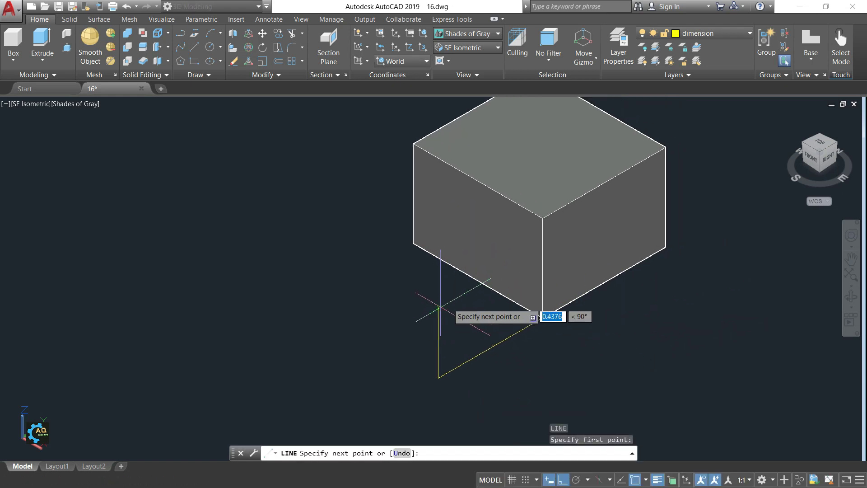
click(542, 218)
key(Escape)
middle_drag(627, 298, 687, 267)
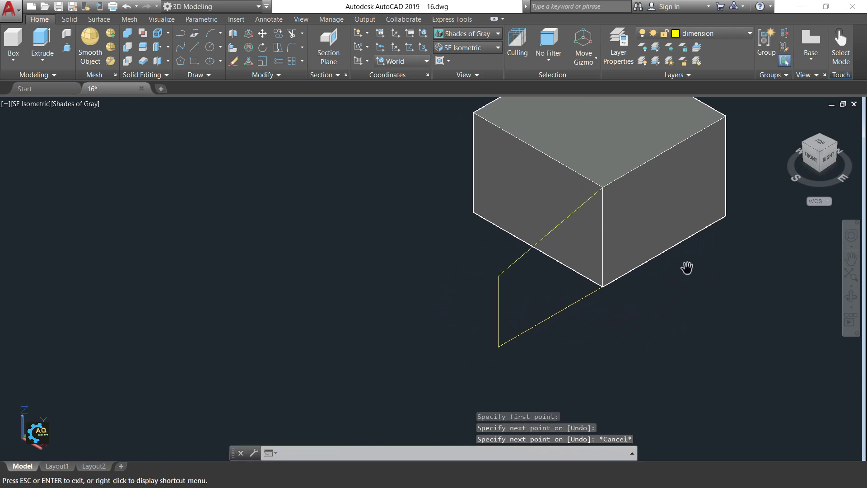
key(Return)
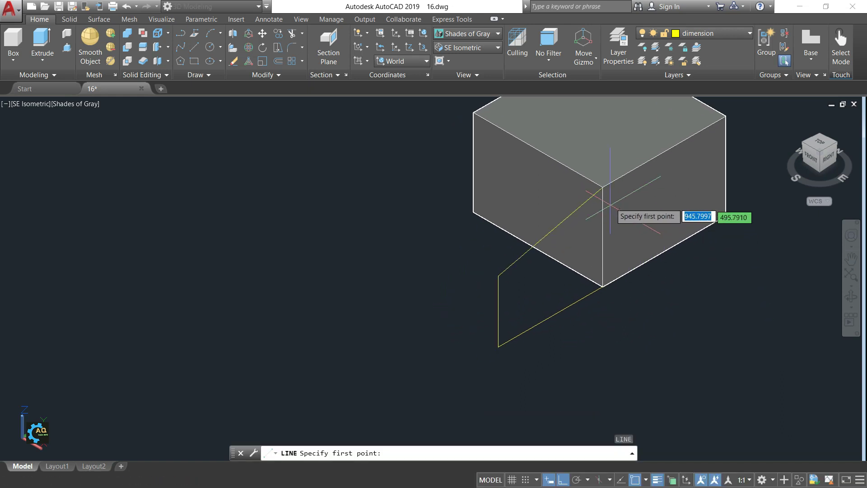
click(602, 187)
click(603, 288)
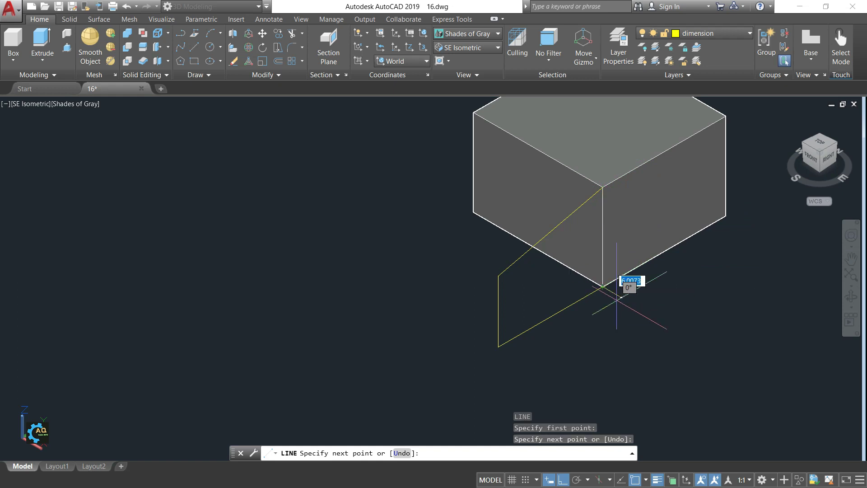
key(Escape)
- Join the four profile lines into one polyline
click(389, 165)
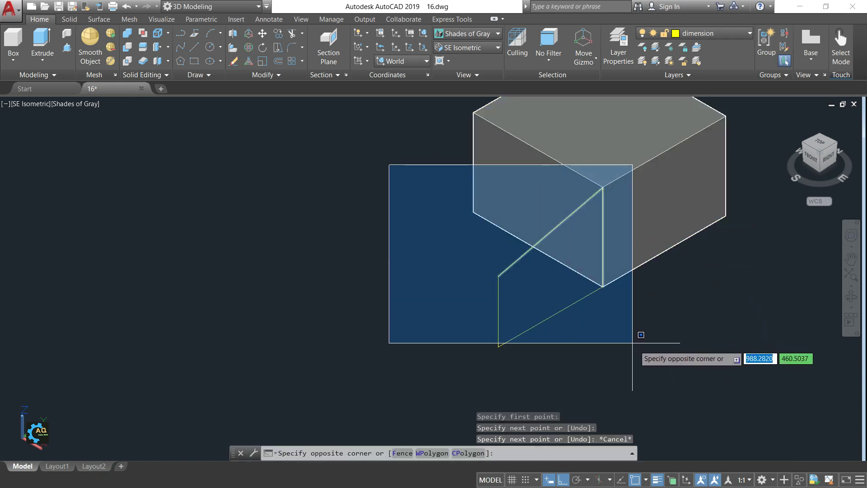
click(639, 353)
text(j)
key(Return)
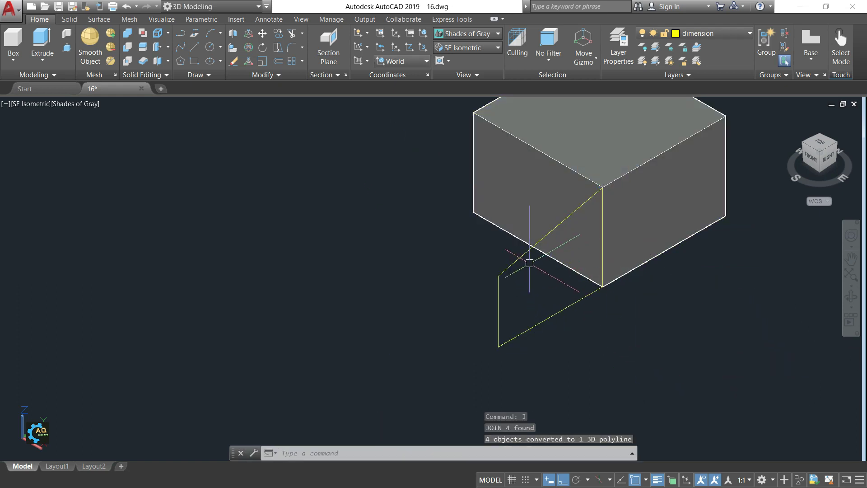
click(508, 267)
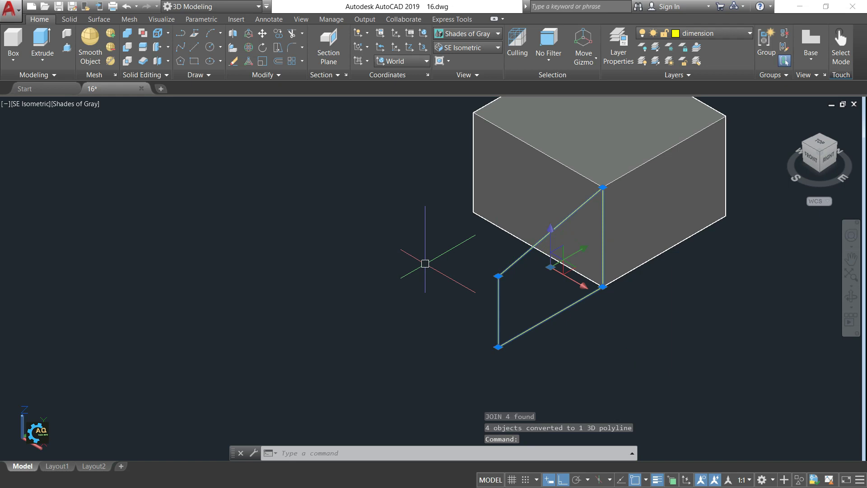
- Pull the new profile out 42 units with PRESSPULL
click(67, 47)
click(531, 278)
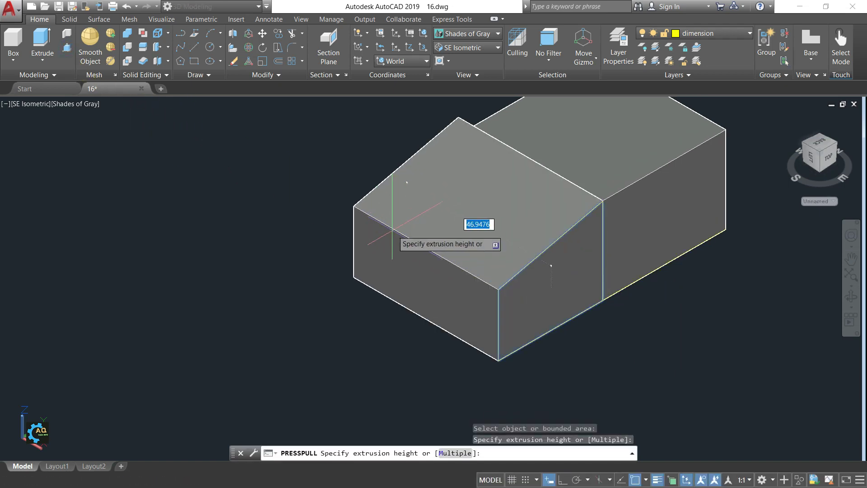
text(4)
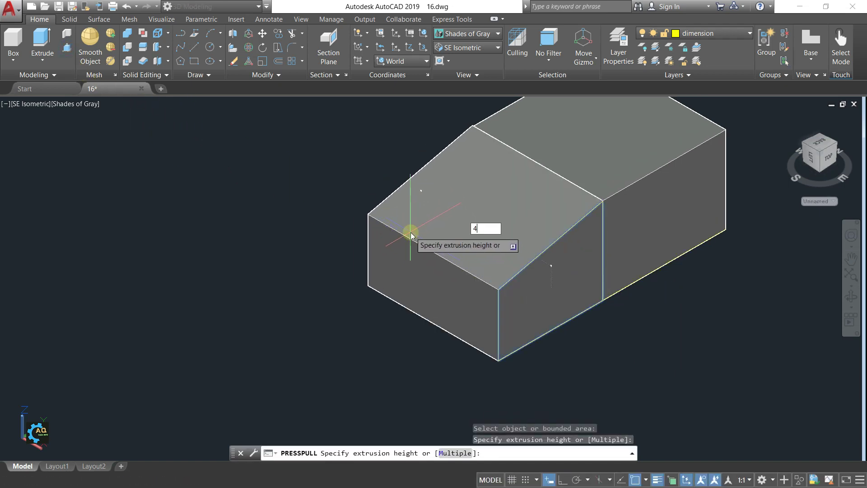
text(2)
key(Return)
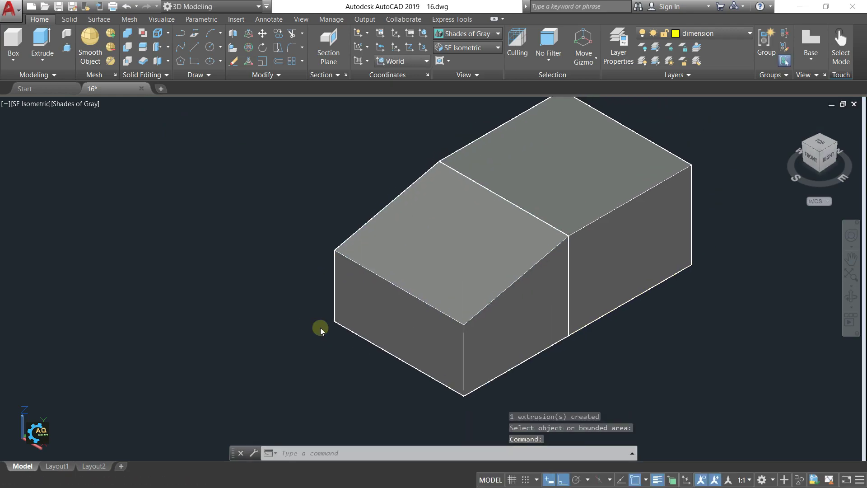
key(alt+Tab)
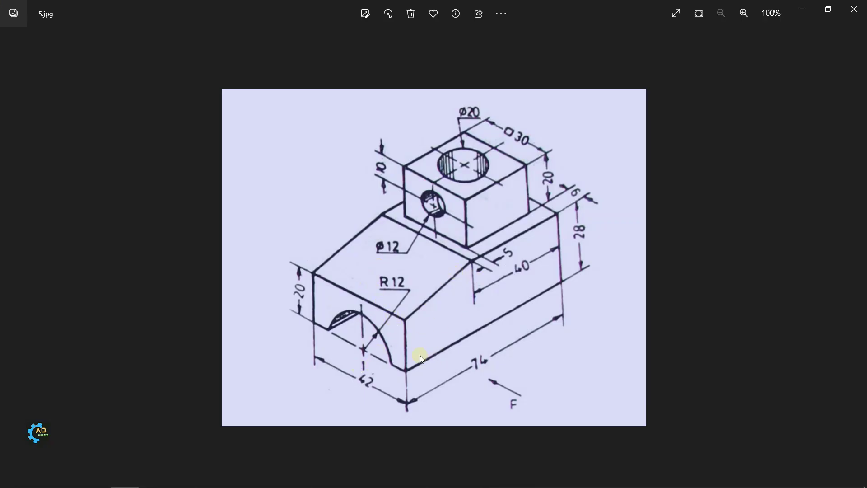
- Zoom and pan 5.jpg to read the R12 cutout and step dimensions
scroll(351, 354, up, 1)
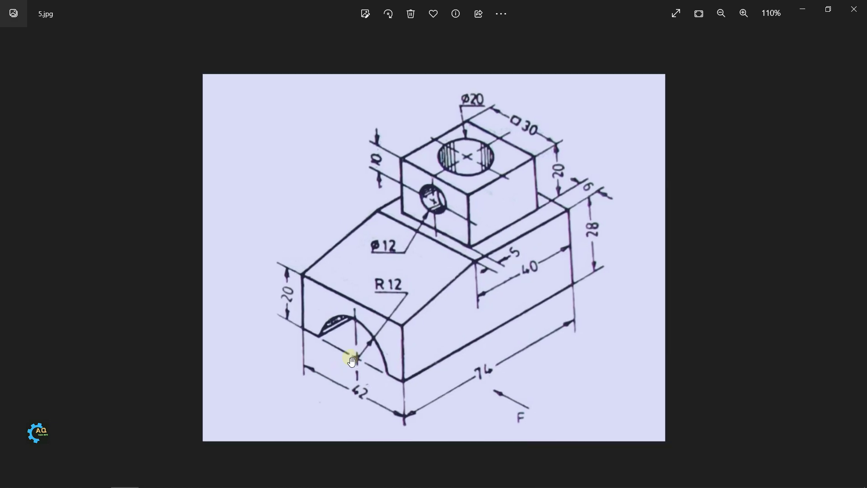
scroll(351, 358, up, 1)
scroll(325, 370, up, 2)
scroll(302, 381, up, 2)
mouse_move(268, 371)
mouse_down()
mouse_move(389, 325)
mouse_move(388, 313)
mouse_up()
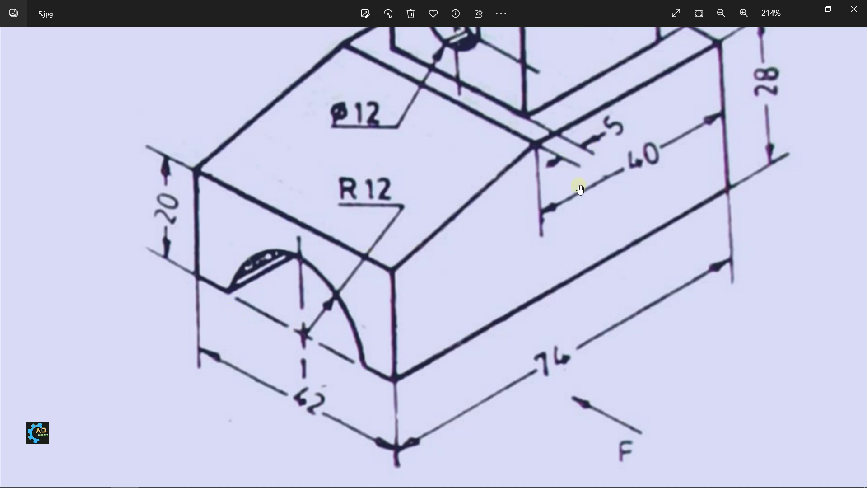
scroll(495, 280, down, 3)
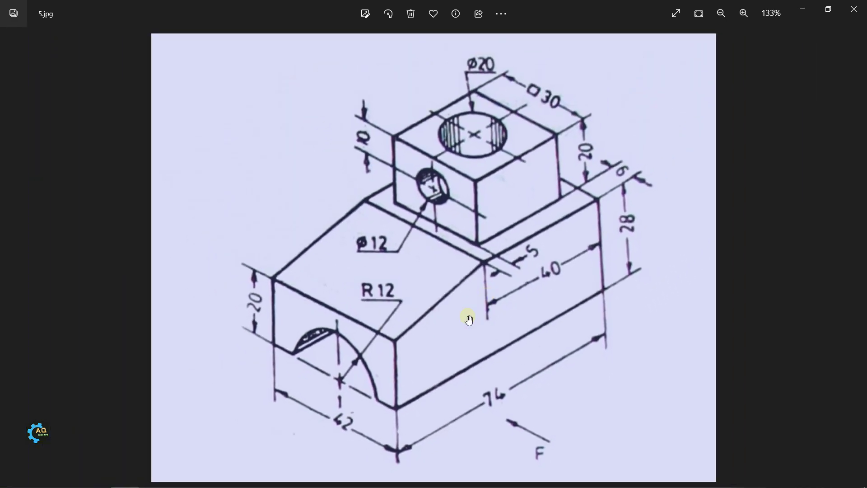
key(alt+Tab)
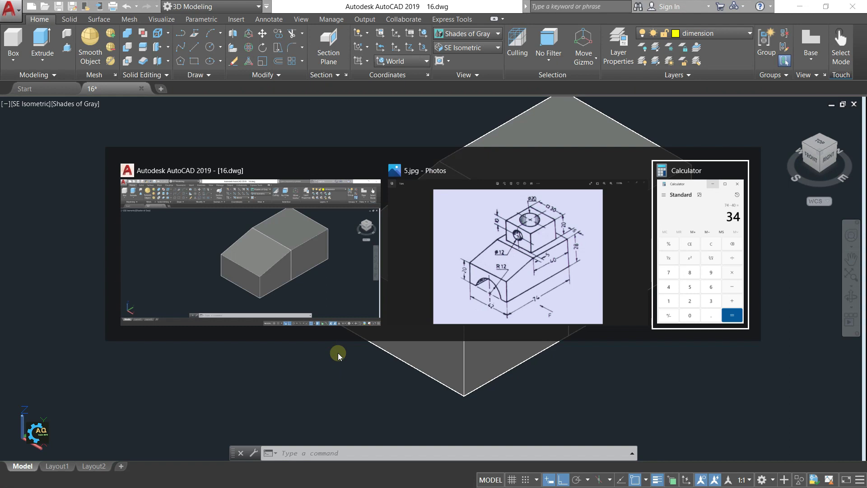
middle_drag(373, 326, 451, 283)
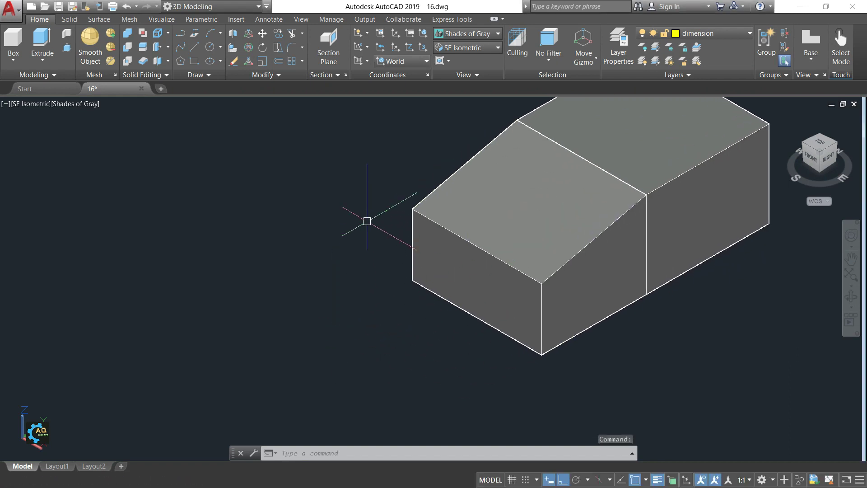
click(214, 47)
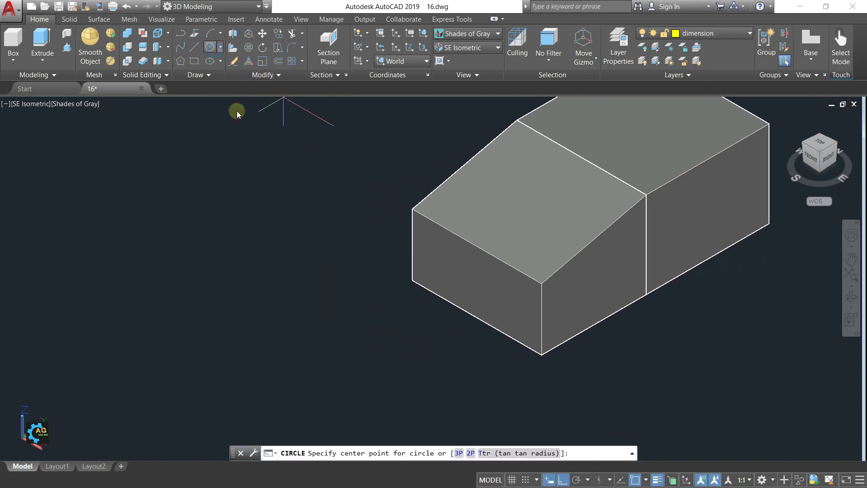
click(303, 267)
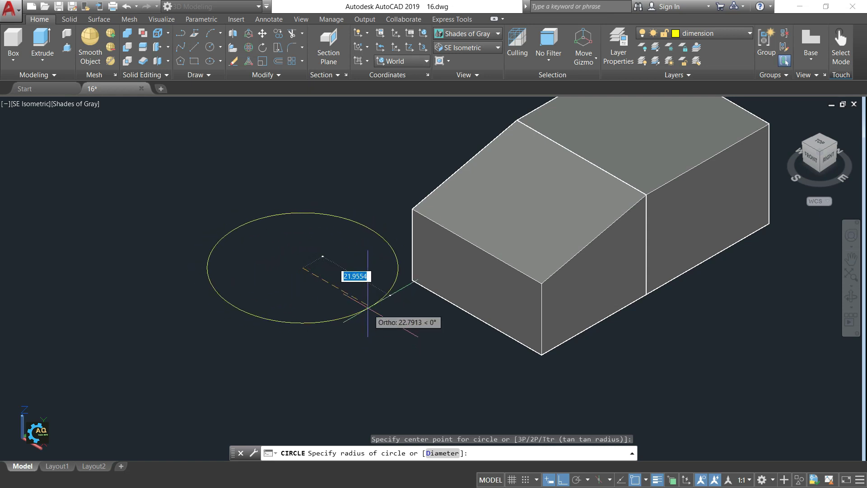
key(Escape)
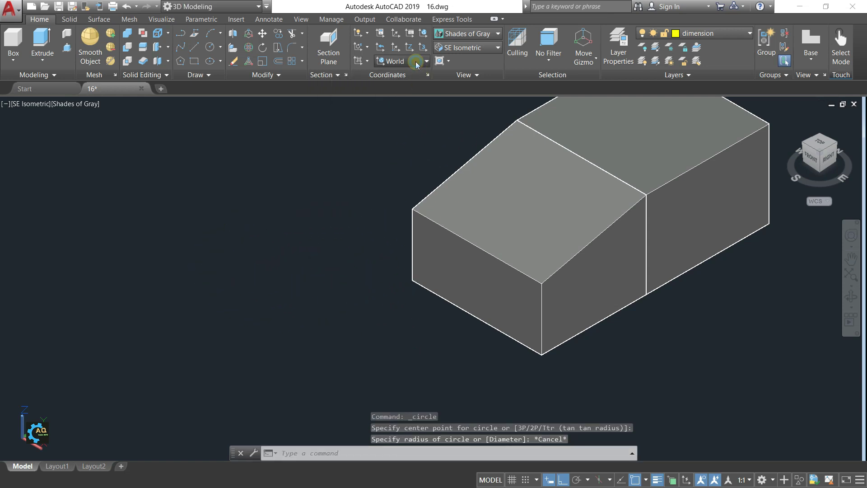
click(416, 62)
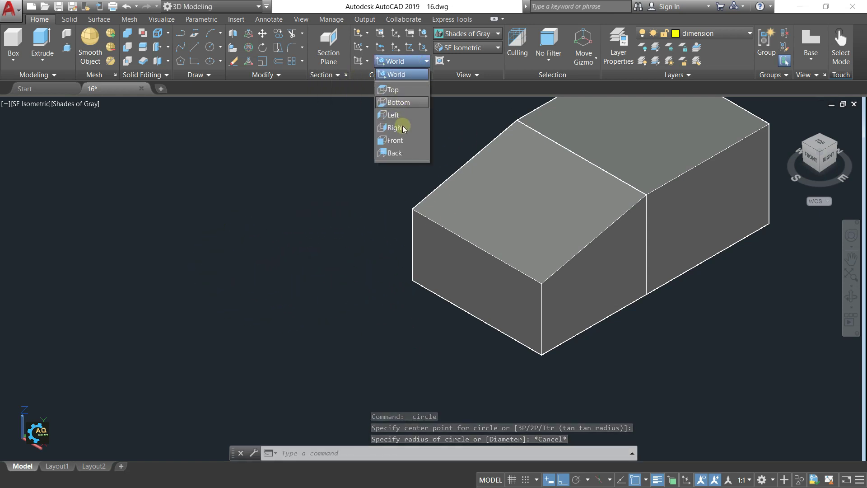
click(396, 140)
middle_drag(382, 256, 369, 248)
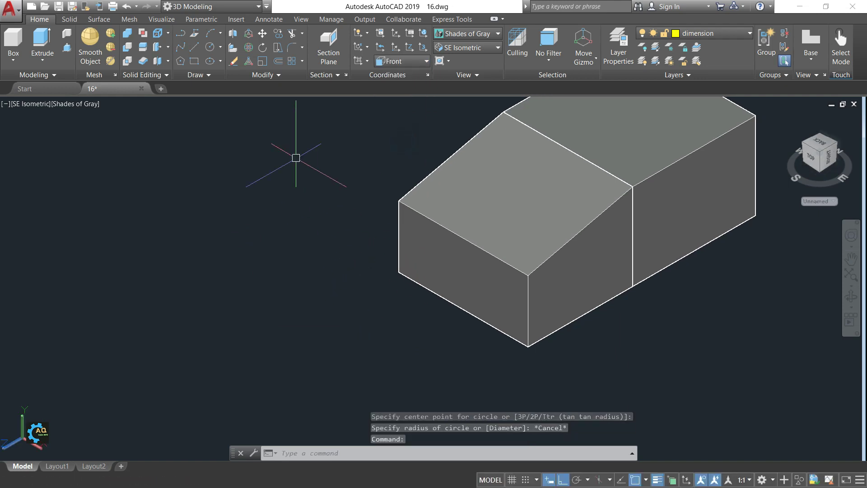
click(13, 57)
click(28, 103)
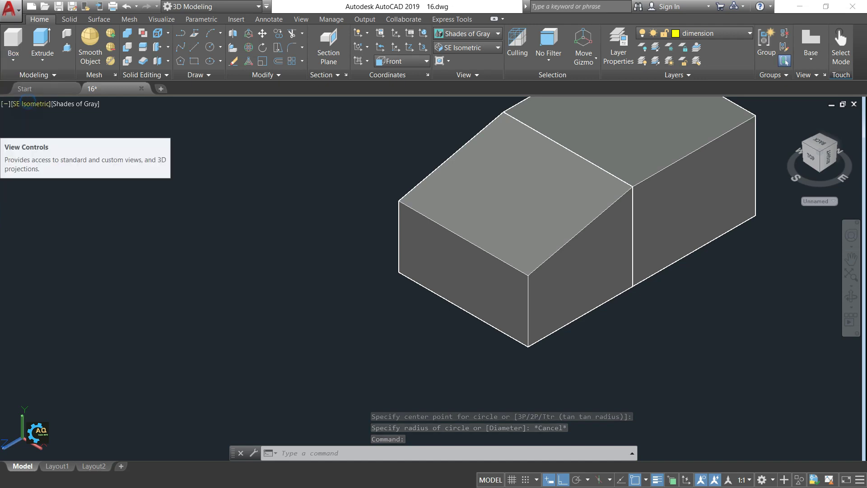
key(Escape)
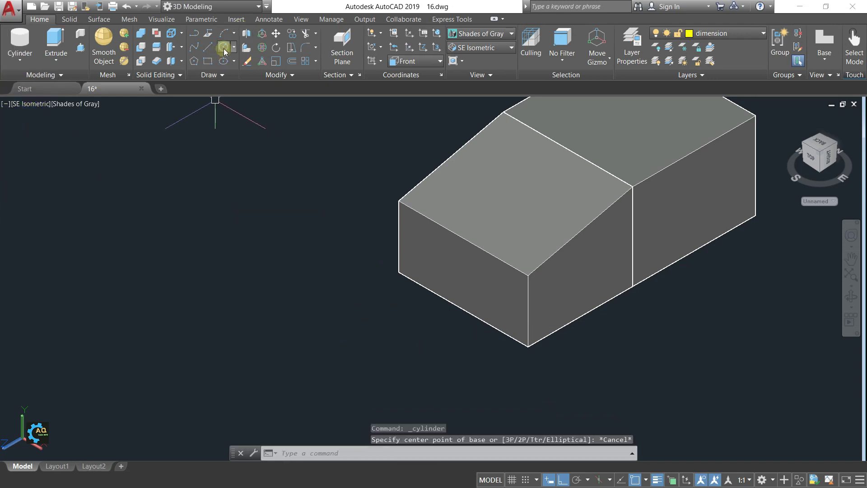
middle_drag(300, 265, 287, 281)
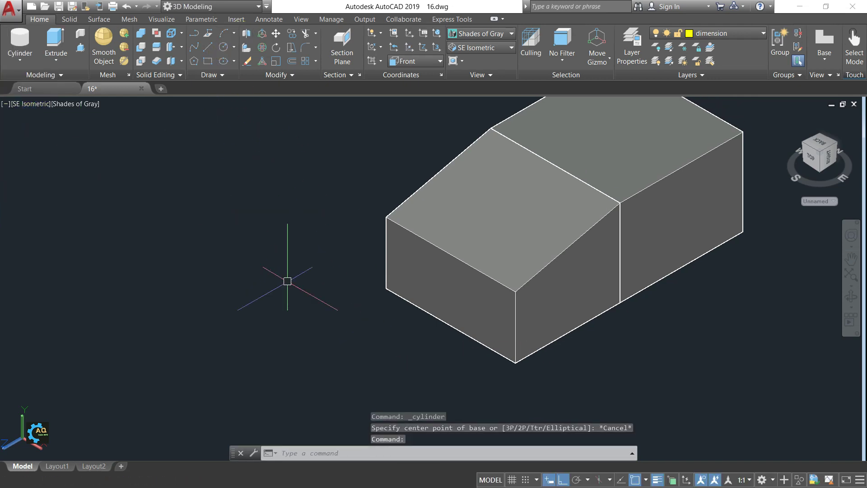
middle_drag(404, 261, 366, 303)
key(Escape)
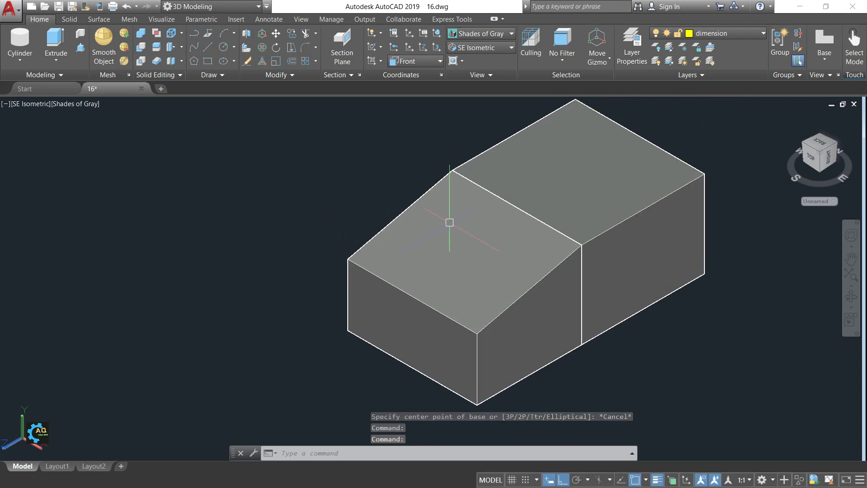
middle_drag(304, 236, 327, 244)
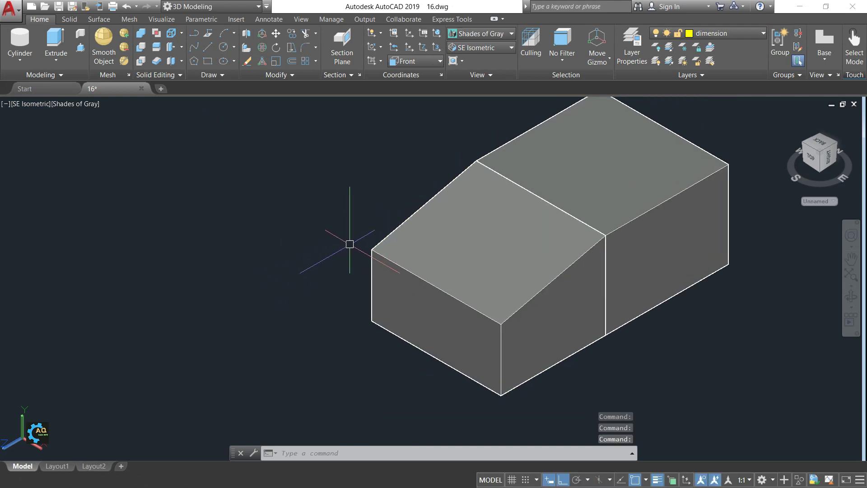
mouse_move(345, 206)
middle_down()
mouse_move(400, 196)
mouse_move(341, 235)
mouse_move(328, 218)
middle_up()
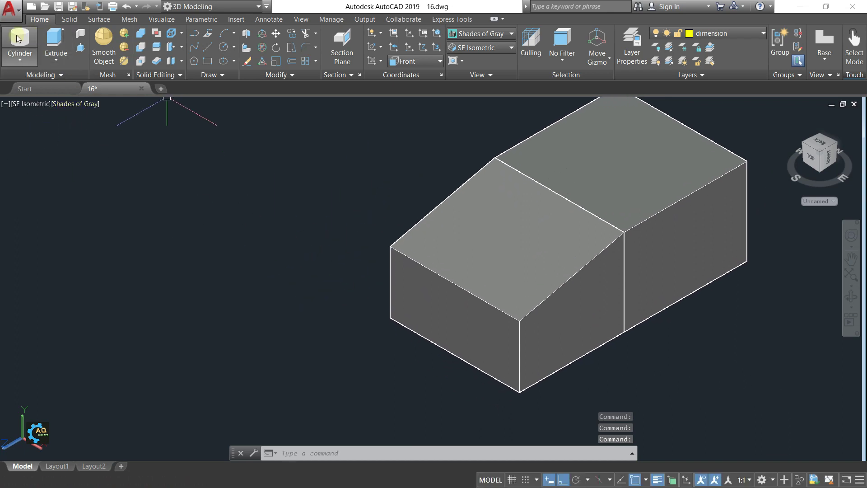
middle_drag(332, 295, 304, 294)
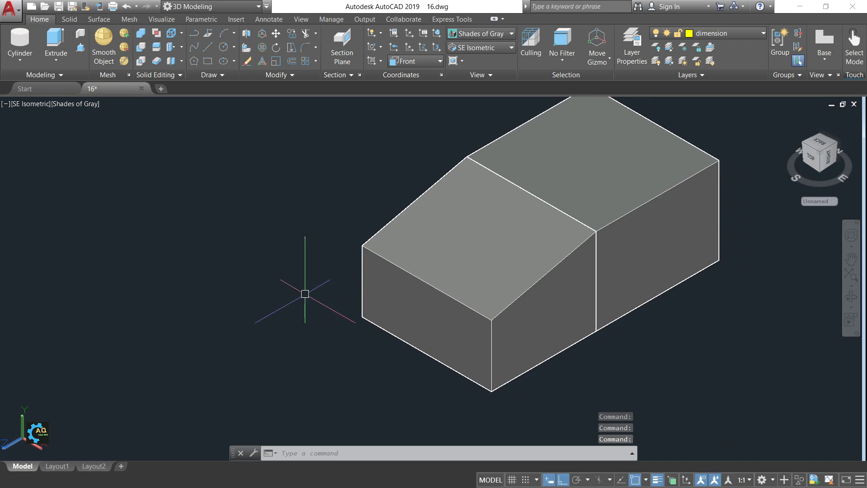
- Create a radius-12 cylinder centred on the base's bottom front edge, running through the block
click(21, 40)
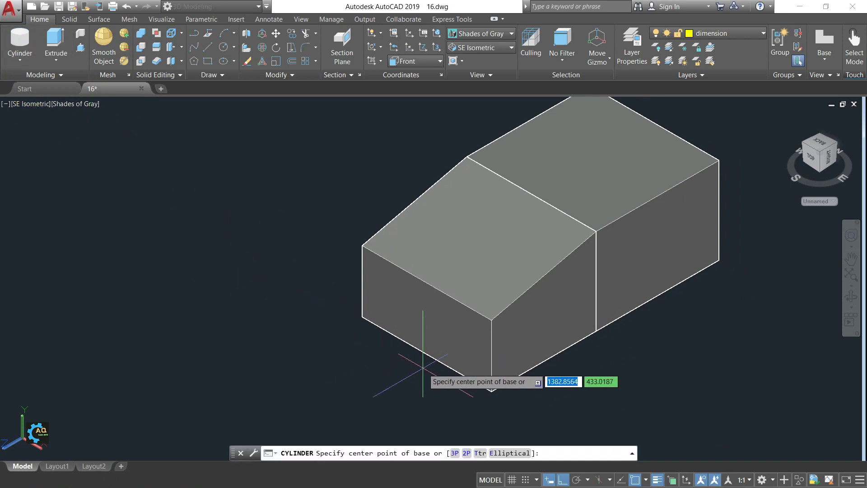
click(426, 355)
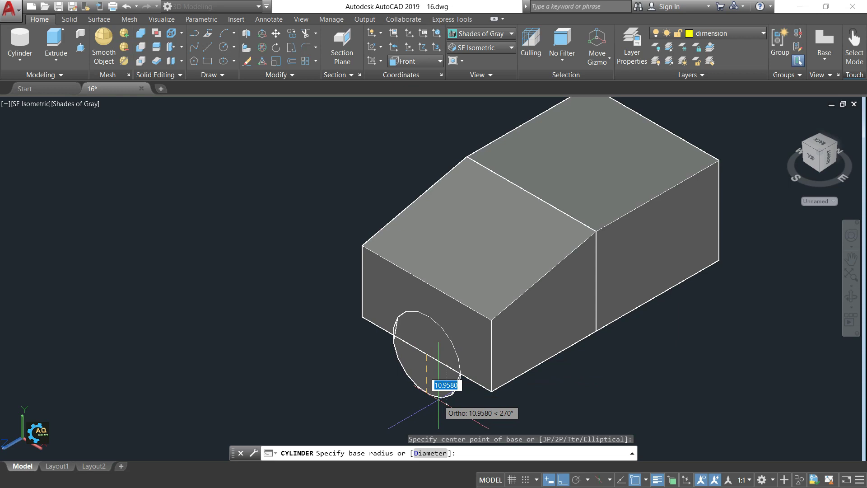
text(12)
key(Return)
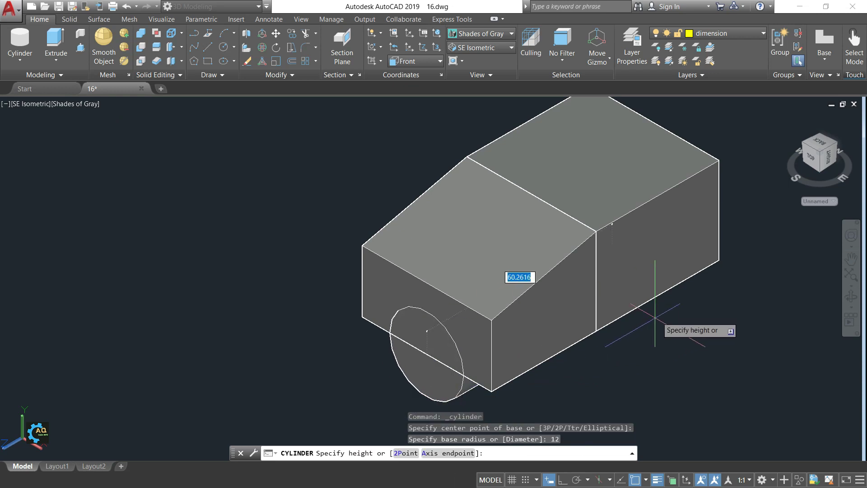
mouse_move(786, 240)
middle_down()
mouse_move(680, 303)
mouse_move(741, 260)
mouse_move(706, 301)
middle_up()
key(Escape)
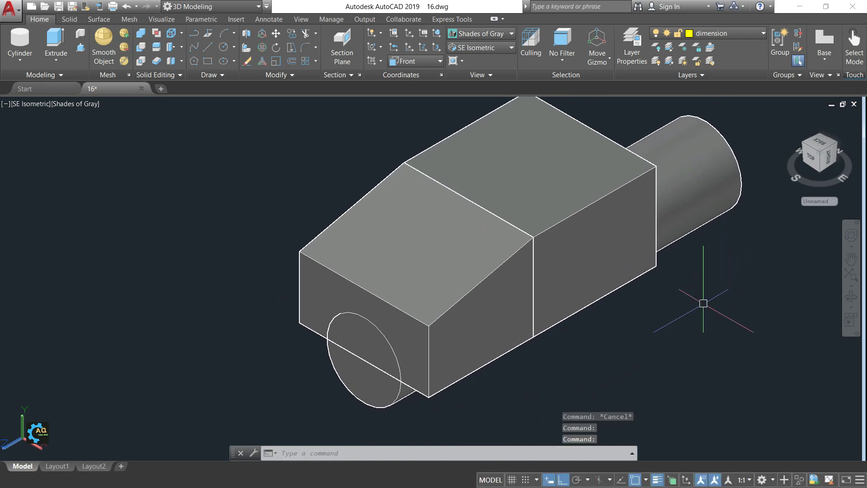
text(su)
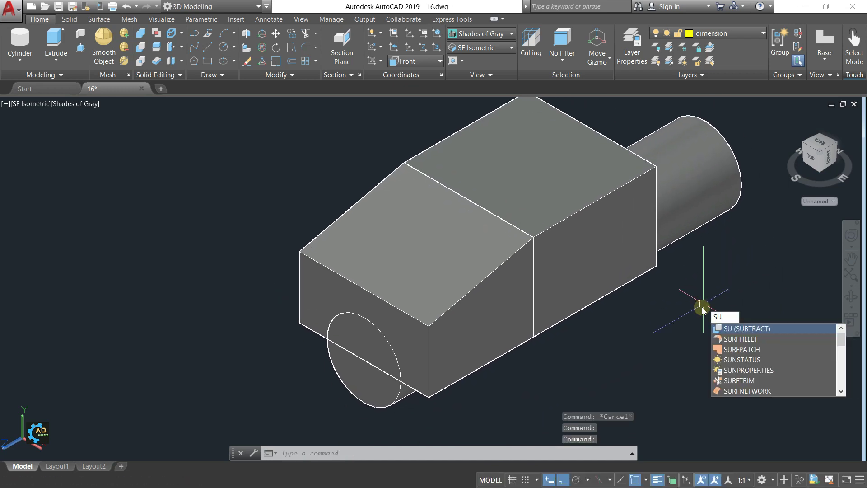
- Subtract the cylinder from both base blocks to carve the R12 channel
click(728, 329)
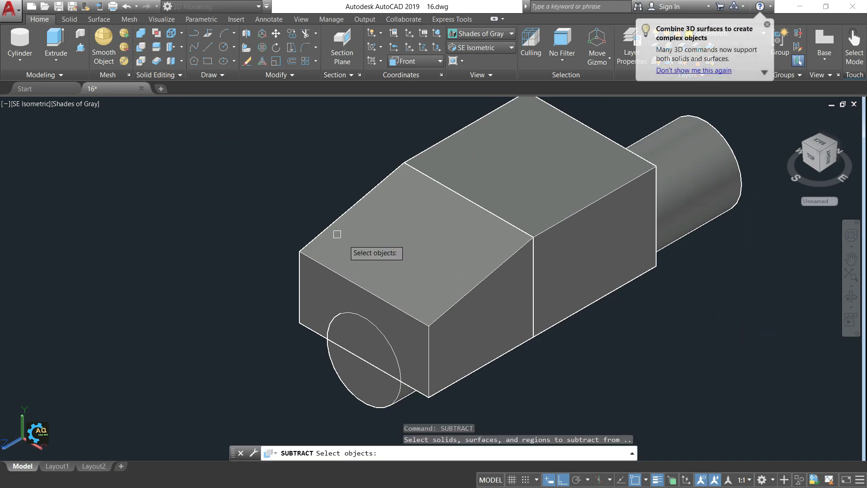
click(368, 248)
click(497, 210)
key(Return)
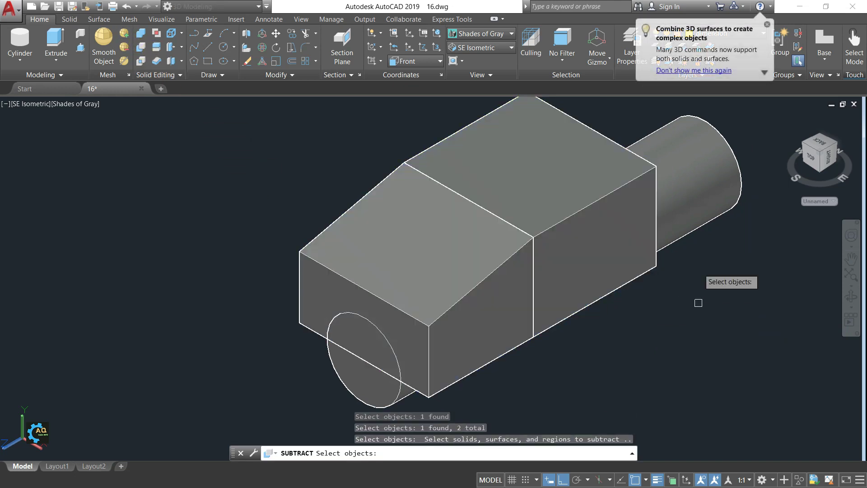
click(686, 205)
key(Return)
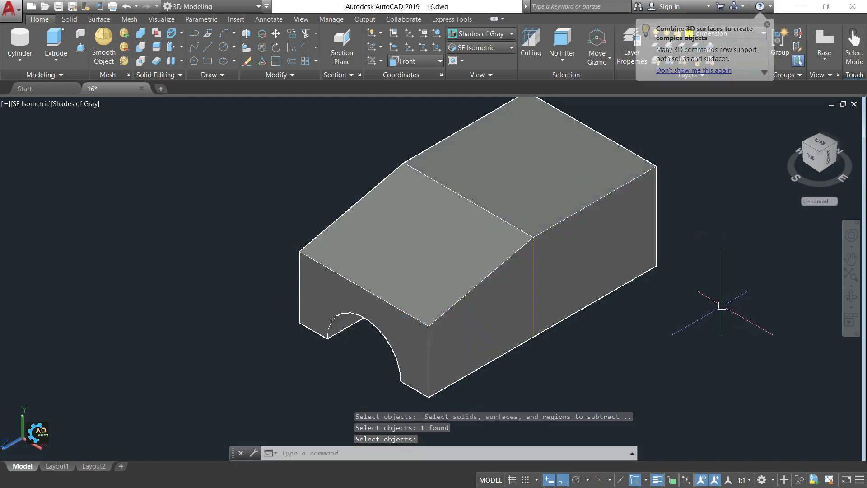
- Orbit to inspect the channel from below, then restore the SE Isometric view
mouse_move(713, 326)
shift+middle_down()
mouse_move(594, 237)
mouse_move(499, 232)
mouse_move(611, 259)
mouse_move(632, 280)
shift+middle_up()
click(500, 51)
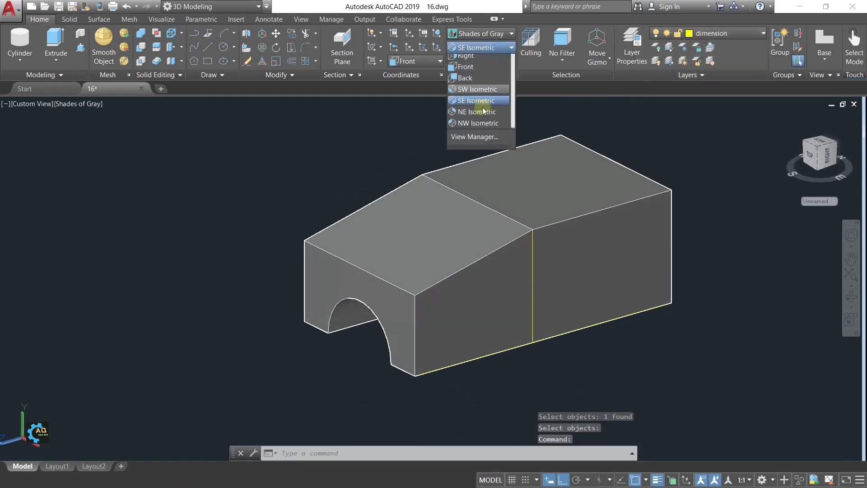
click(477, 137)
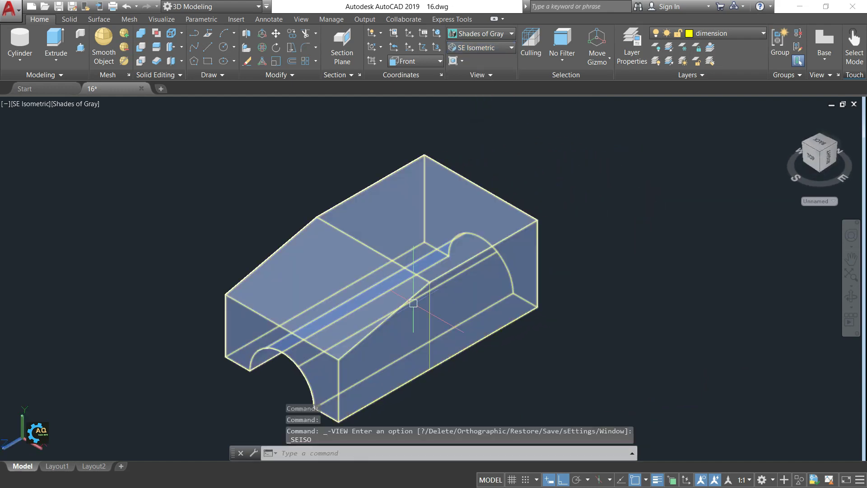
mouse_move(472, 261)
shift+middle_down()
mouse_move(464, 290)
mouse_move(559, 299)
shift+middle_up()
key(Escape)
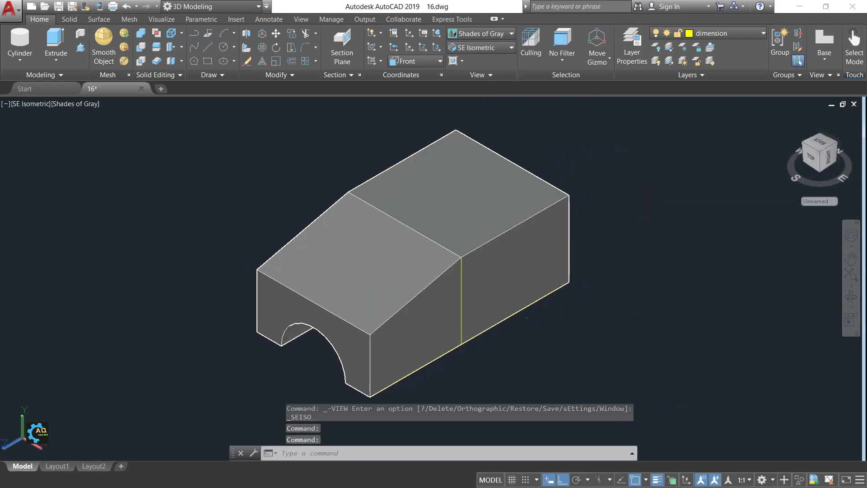
key(alt+Tab)
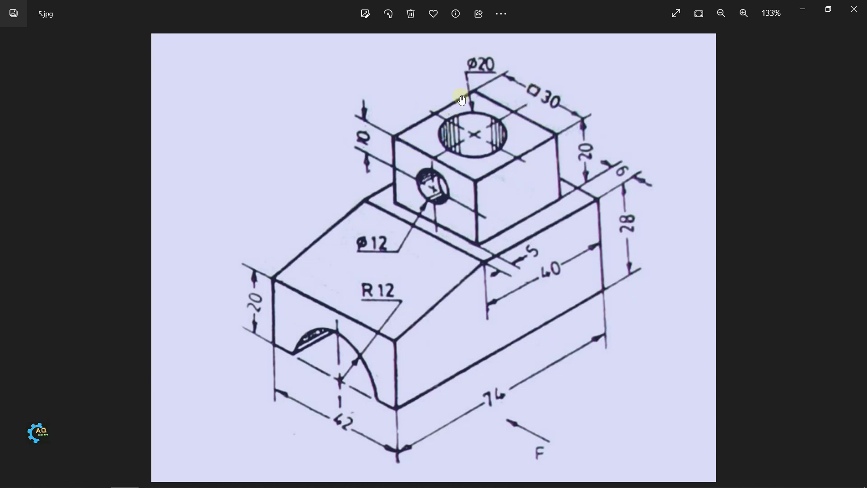
- Zoom into 5.jpg to read the cube's 30 square, 20 height, Ø20 and Ø12 holes
scroll(546, 119, up, 3)
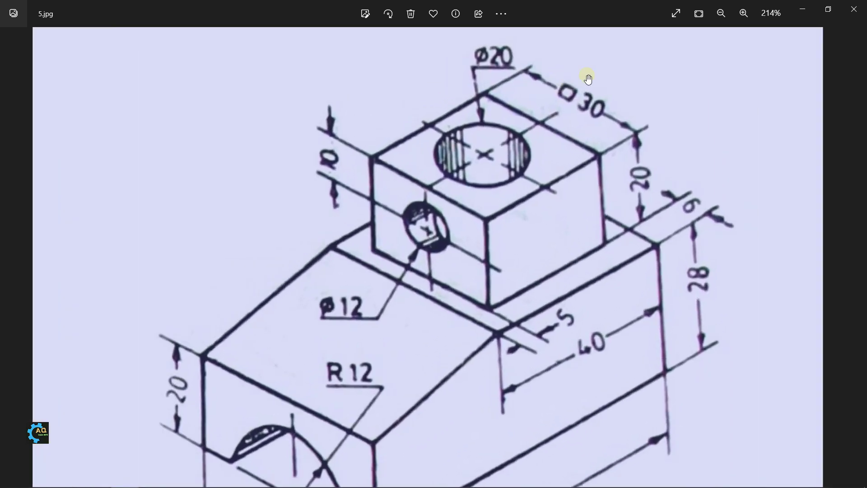
scroll(585, 78, up, 2)
scroll(565, 136, up, 1)
scroll(541, 192, up, 1)
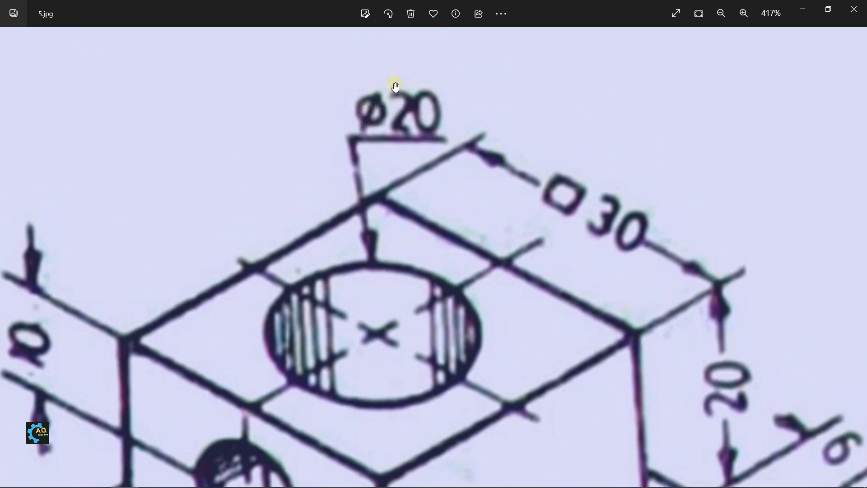
scroll(409, 107, down, 1)
scroll(405, 82, down, 1)
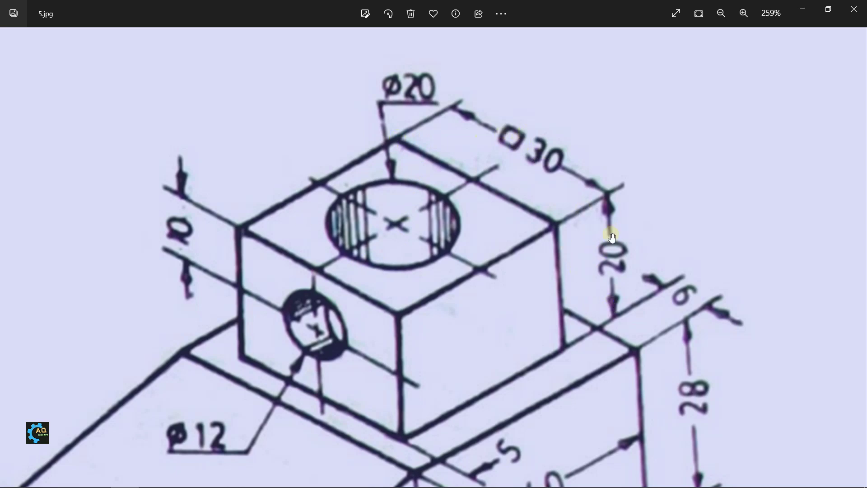
scroll(631, 310, down, 5)
key(alt+Tab)
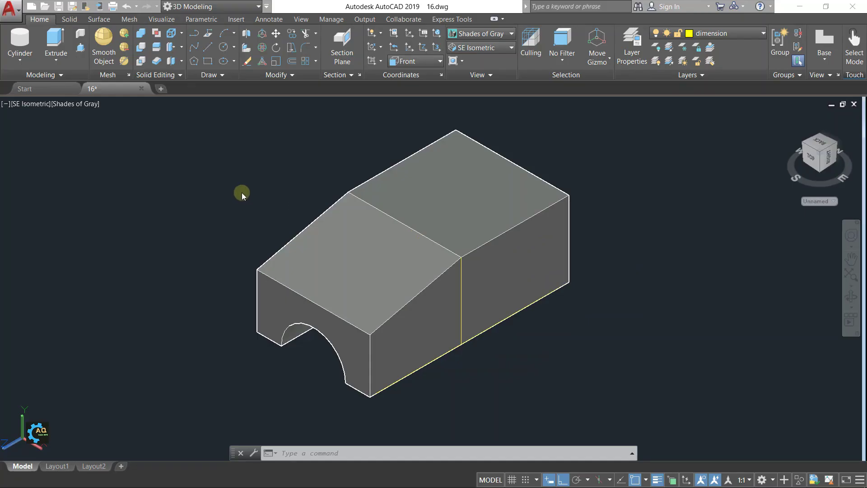
- Create a box solid beside the base: 30 long, 20 wide and 30 tall
click(20, 59)
click(27, 81)
middle_drag(551, 246, 430, 244)
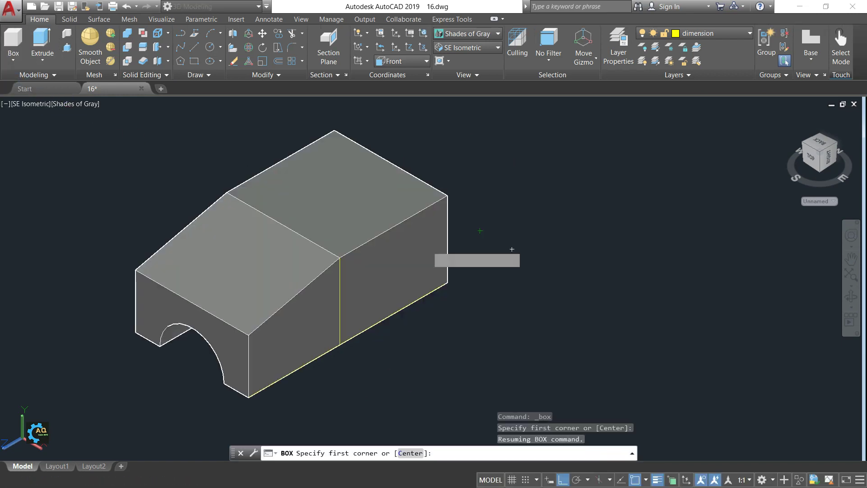
click(632, 199)
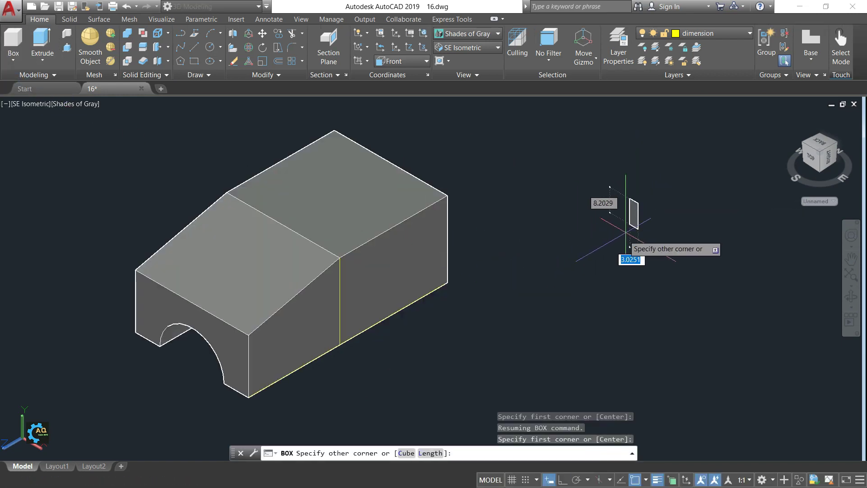
click(556, 243)
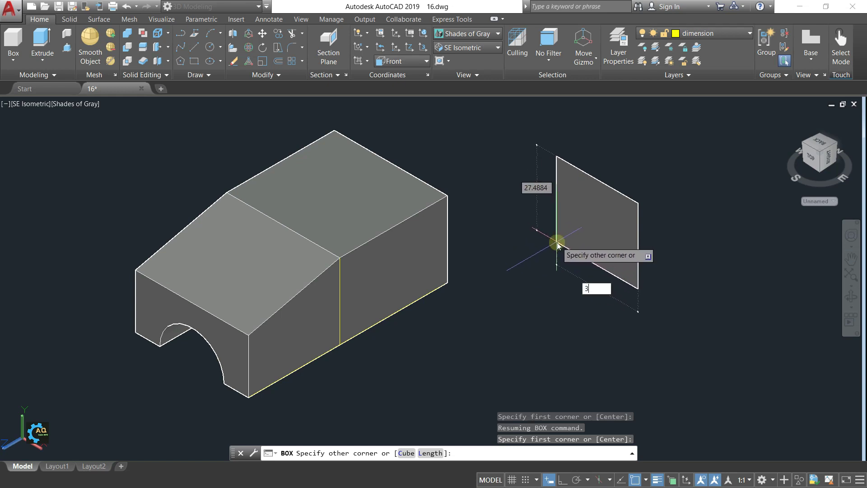
text(0)
key(Tab)
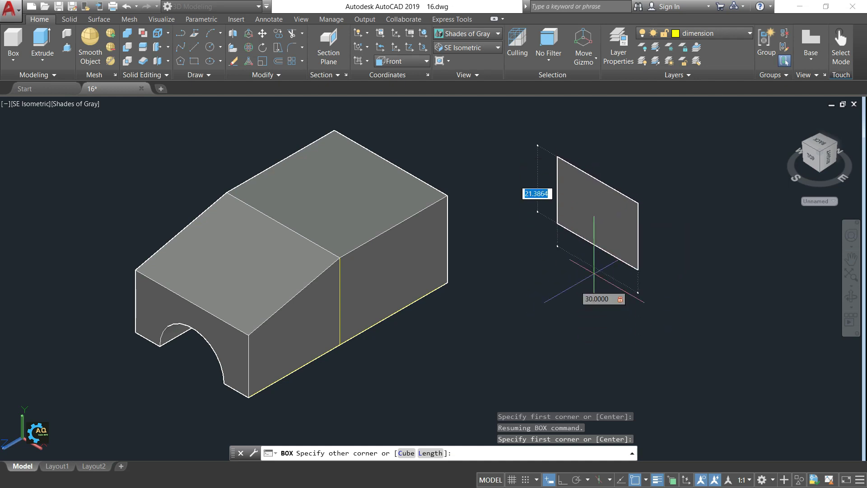
click(594, 277)
key(Return)
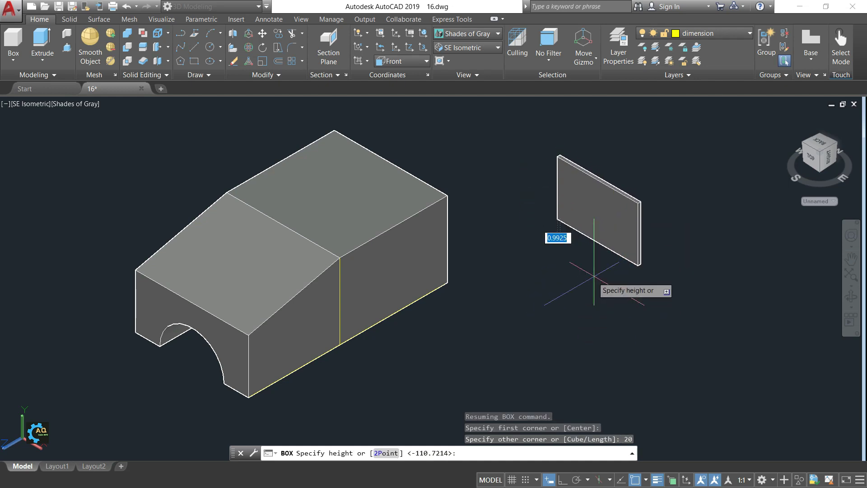
click(490, 291)
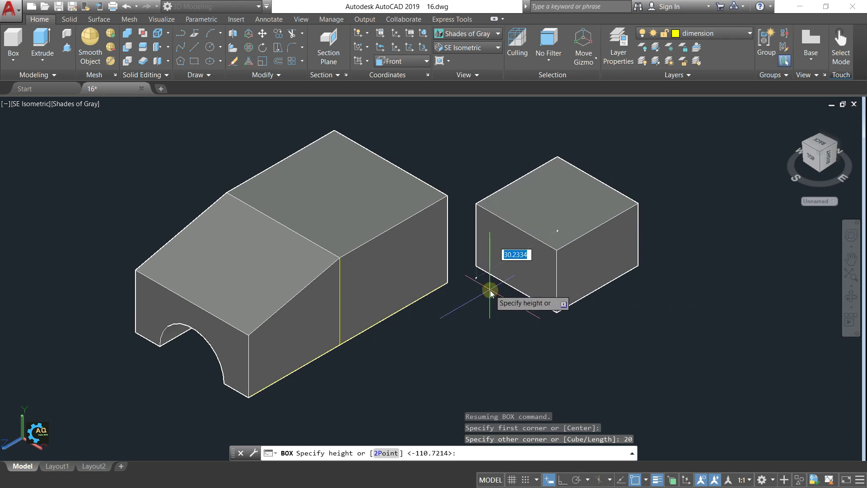
text(30)
key(Return)
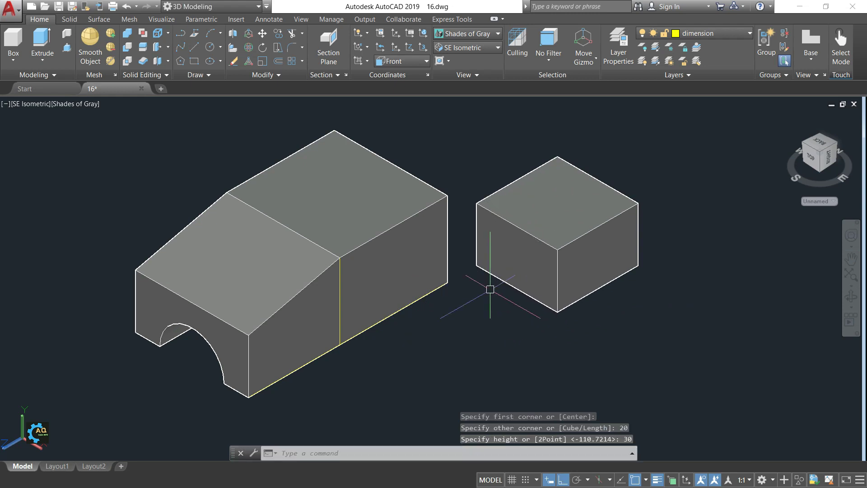
- Recentre both solids in view and compare them with reference drawing 5.jpg
middle_drag(490, 287, 522, 296)
middle_drag(486, 226, 512, 235)
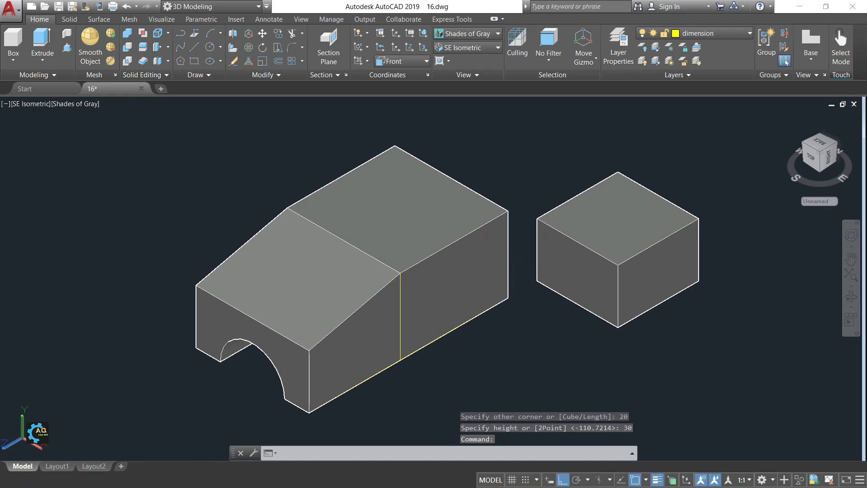
middle_drag(616, 290, 616, 307)
key(Escape)
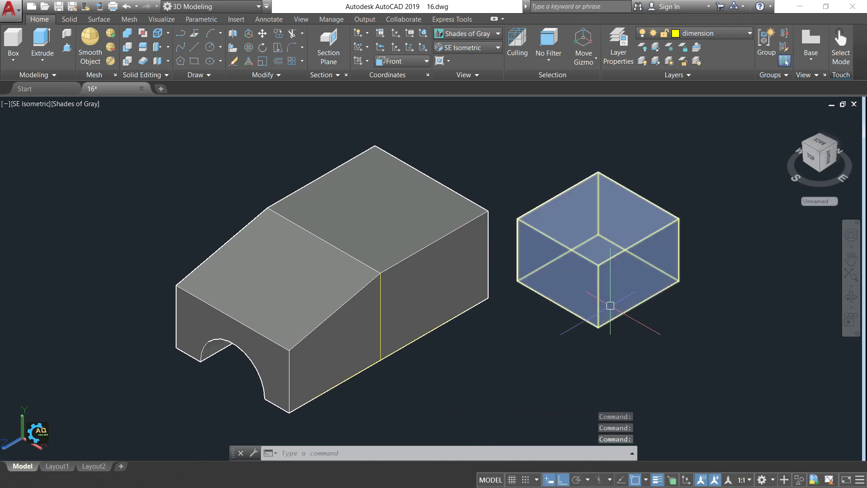
key(alt+Tab)
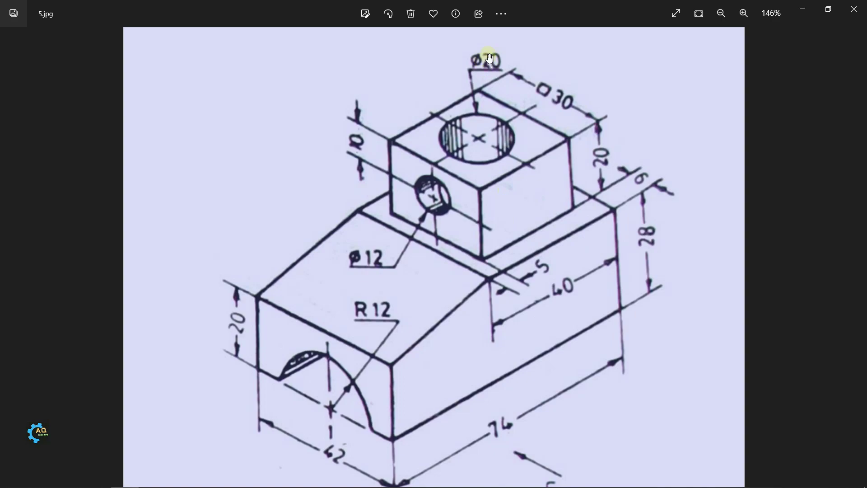
key(alt+Tab)
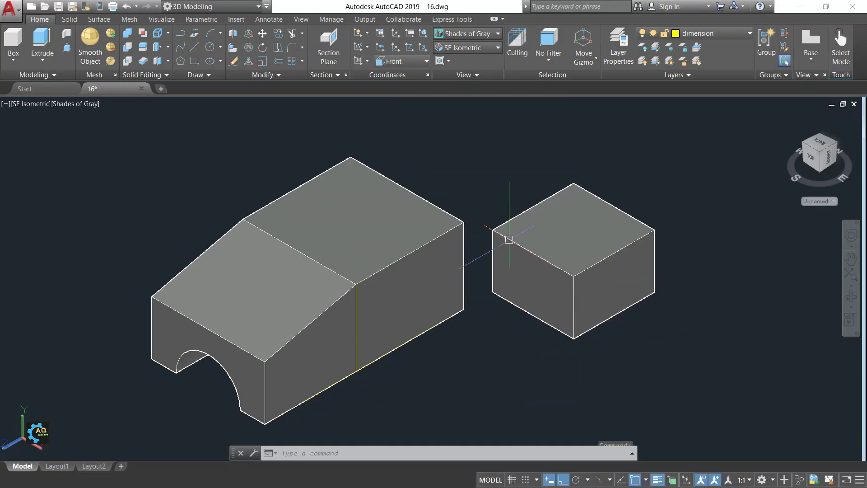
- Select the new box and attempt a cylinder, then cancel it
click(555, 241)
right_click(556, 244)
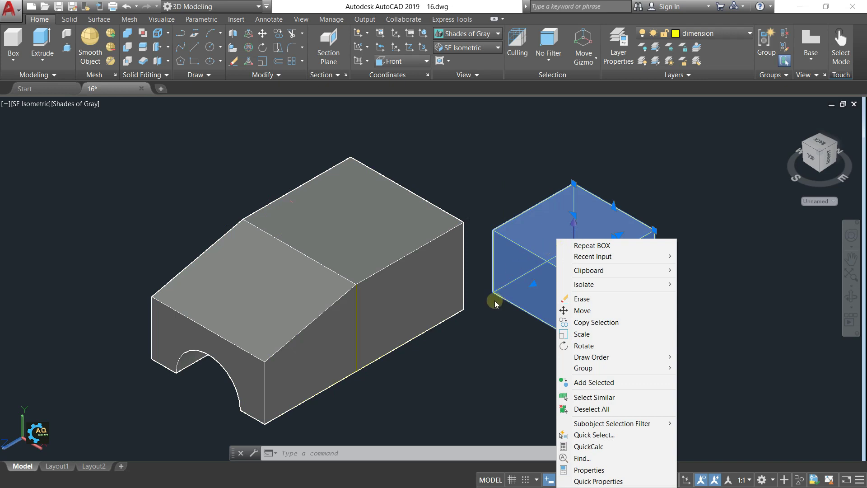
key(Escape)
middle_drag(542, 303, 516, 316)
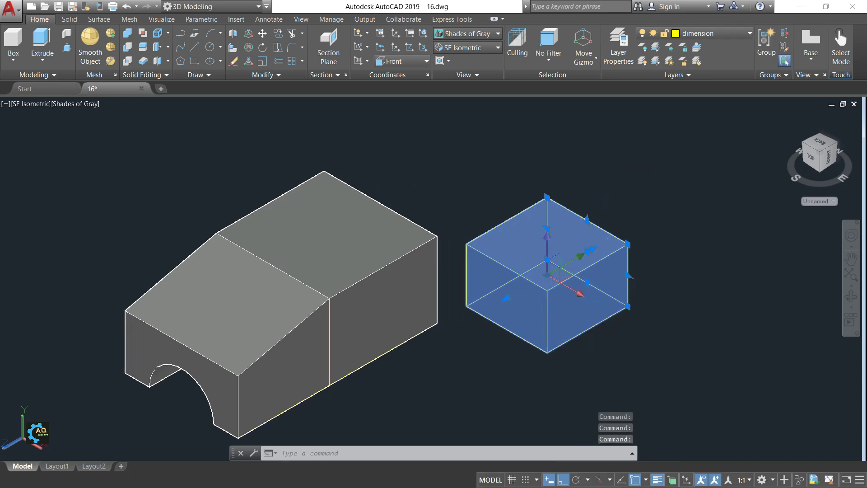
key(Escape)
click(13, 57)
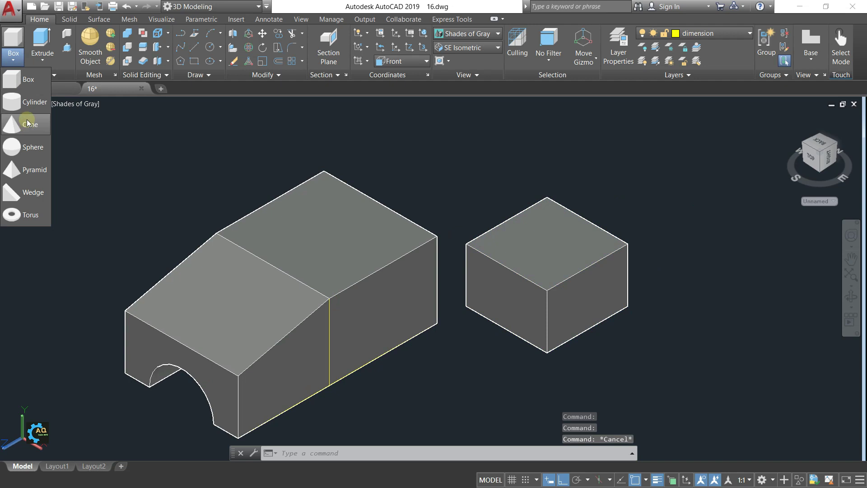
click(26, 104)
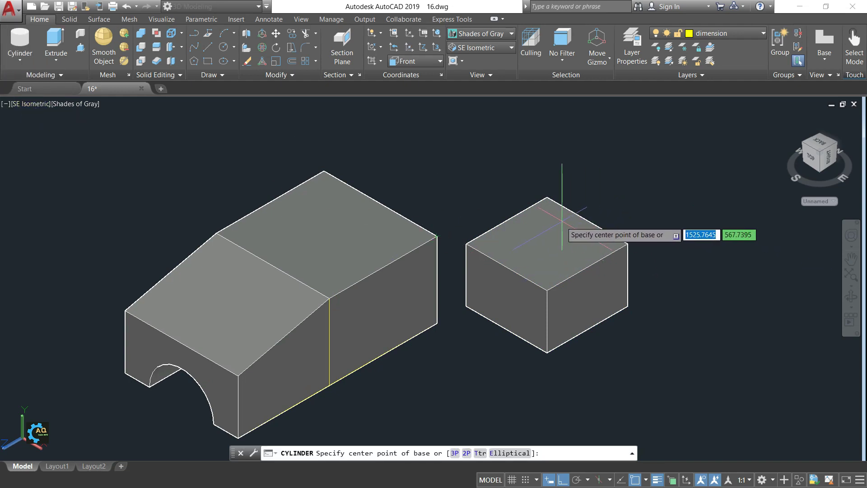
right_click(549, 241)
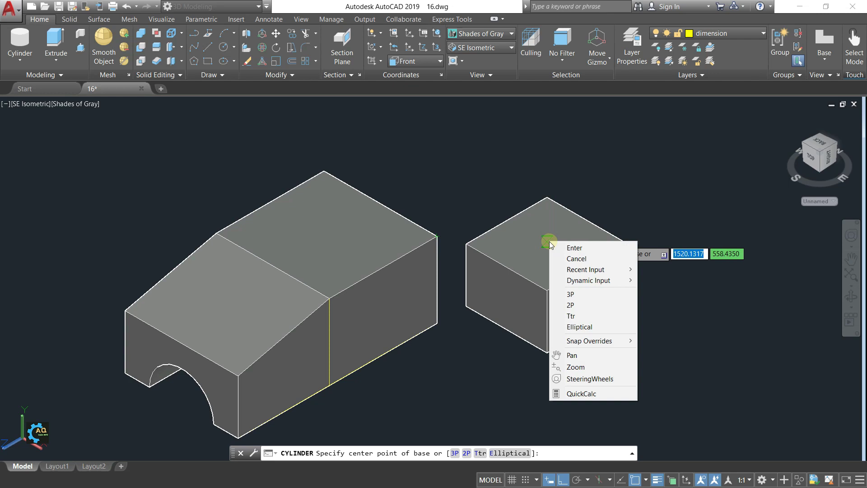
key(Escape)
key(Escape)
click(577, 230)
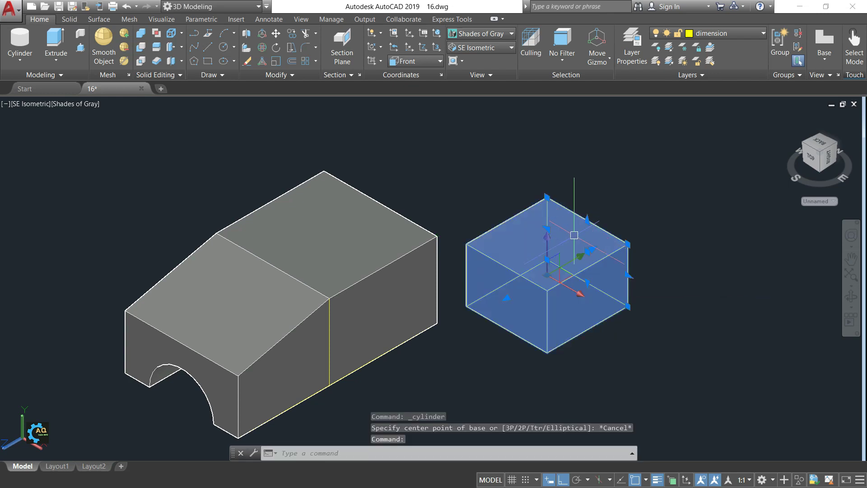
key(Escape)
middle_drag(499, 193, 479, 198)
- Draw a guide line (L) across the box top, starting at an edge midpoint
text(l)
key(Return)
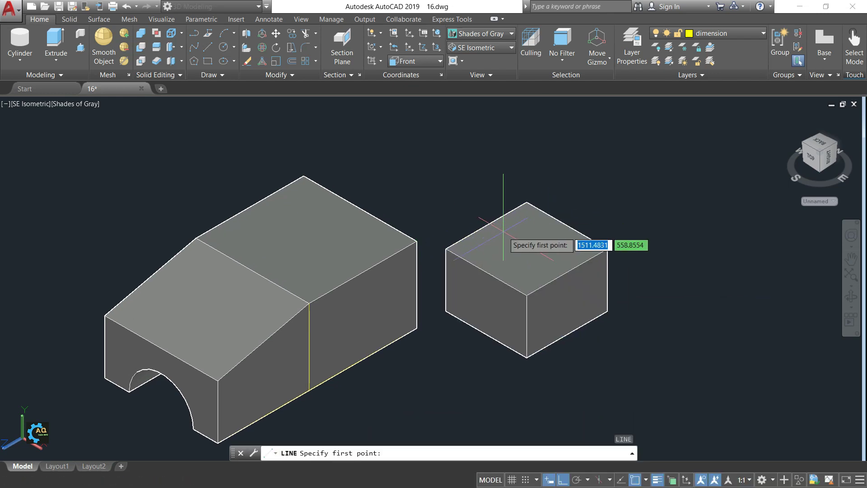
click(486, 226)
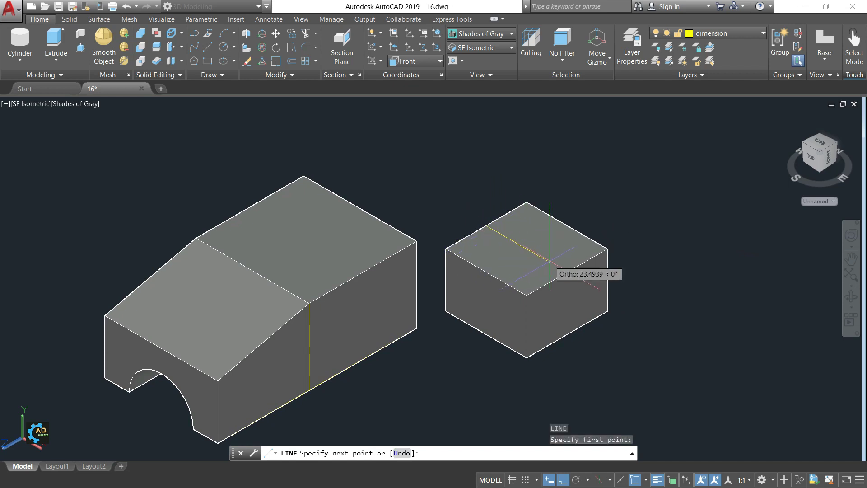
key(Escape)
- Start a cylinder with its centre placed on the box's top face
click(20, 43)
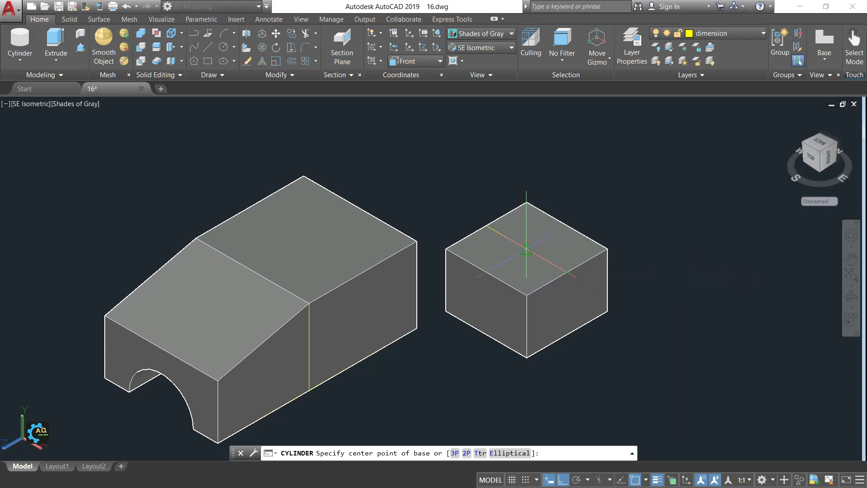
scroll(526, 251, up, 5)
click(527, 251)
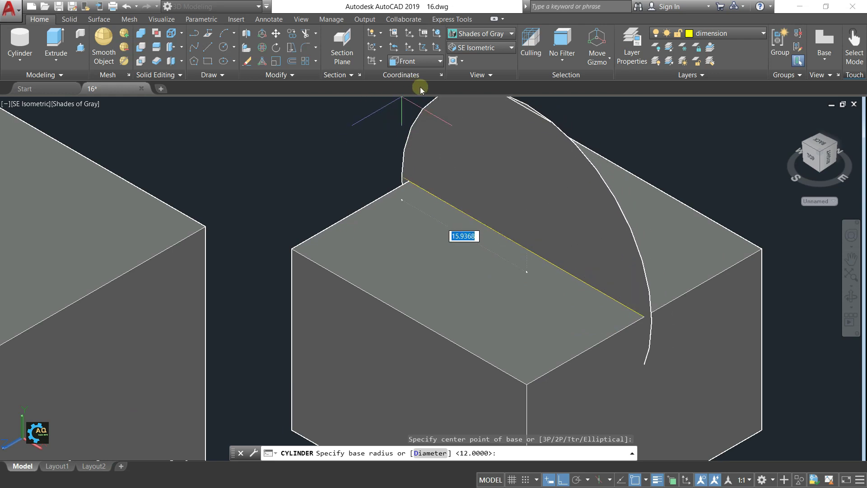
- Cancel the misoriented cylinder and align the UCS to Top
key(Escape)
click(433, 61)
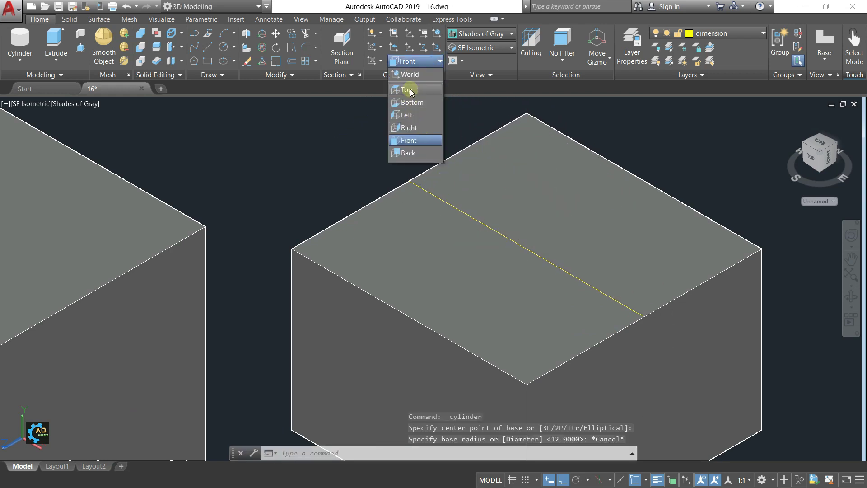
click(408, 89)
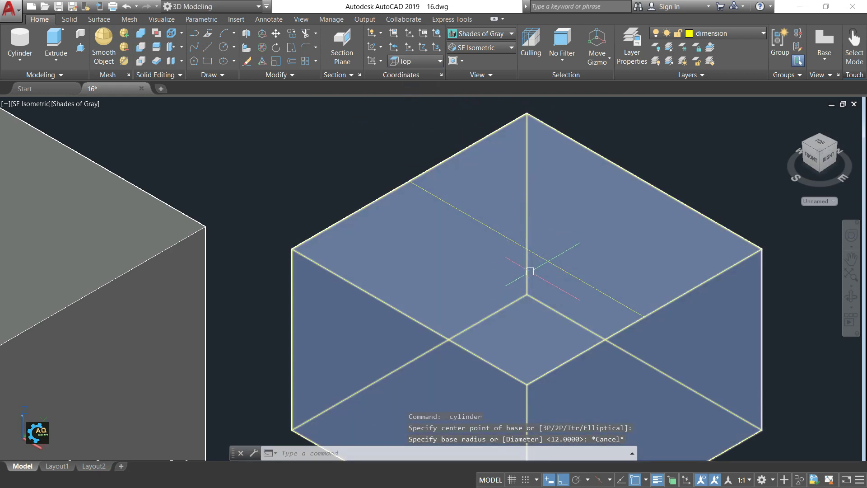
- Create a Ø20 cylinder centred on the guide line midpoint, extending down through the box
click(19, 41)
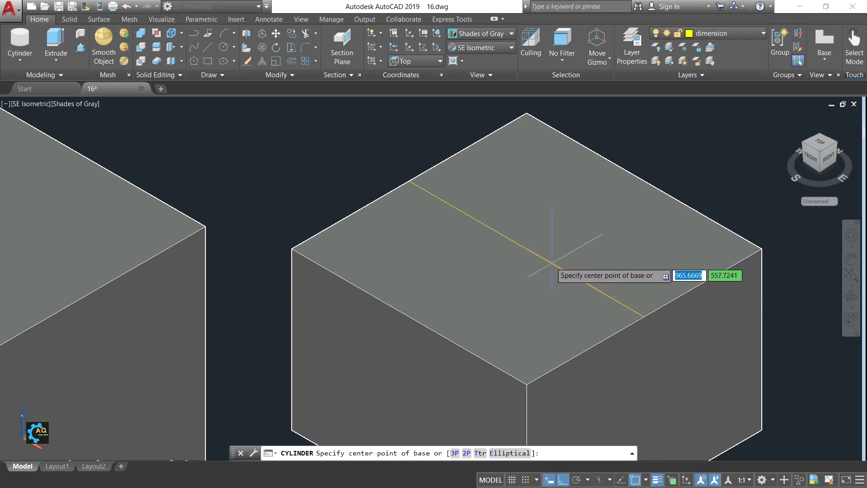
click(524, 249)
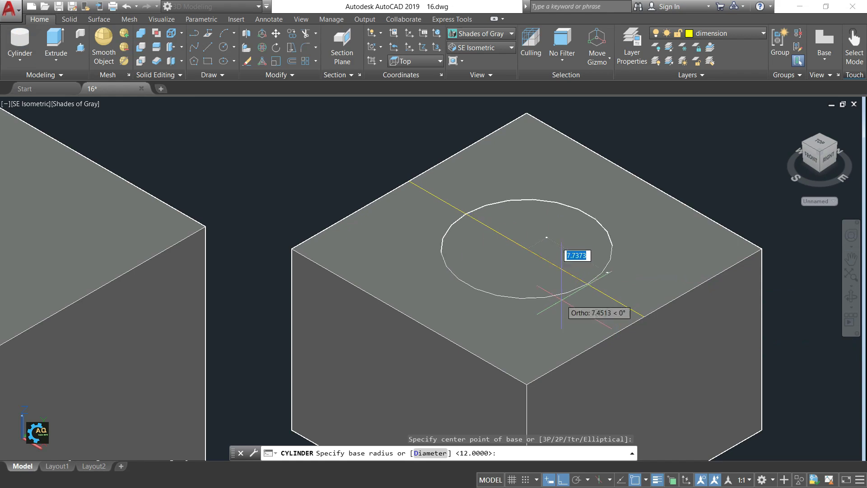
text(d)
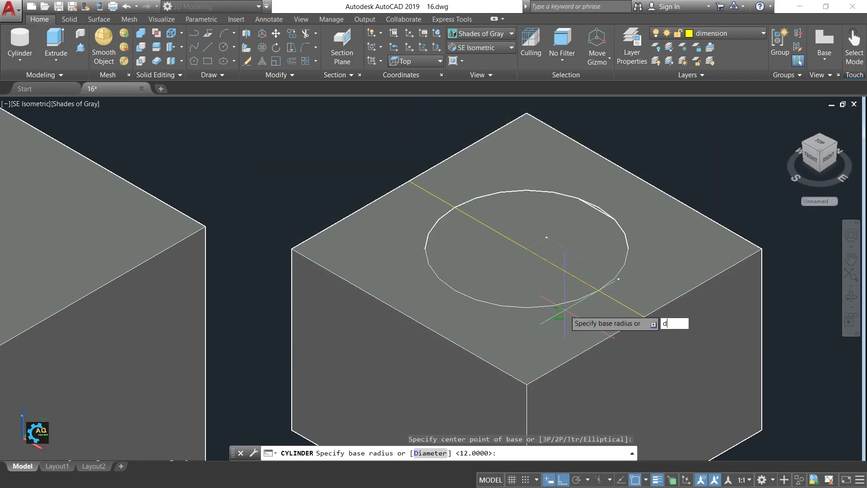
key(Return)
text(20)
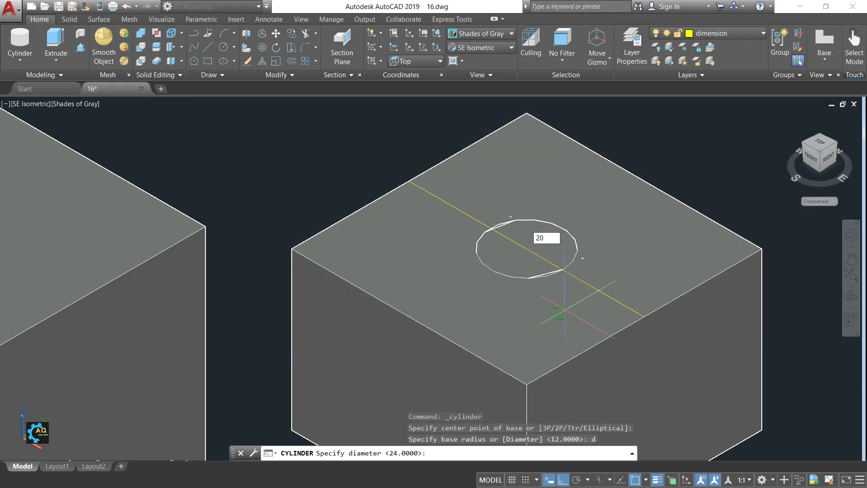
key(Return)
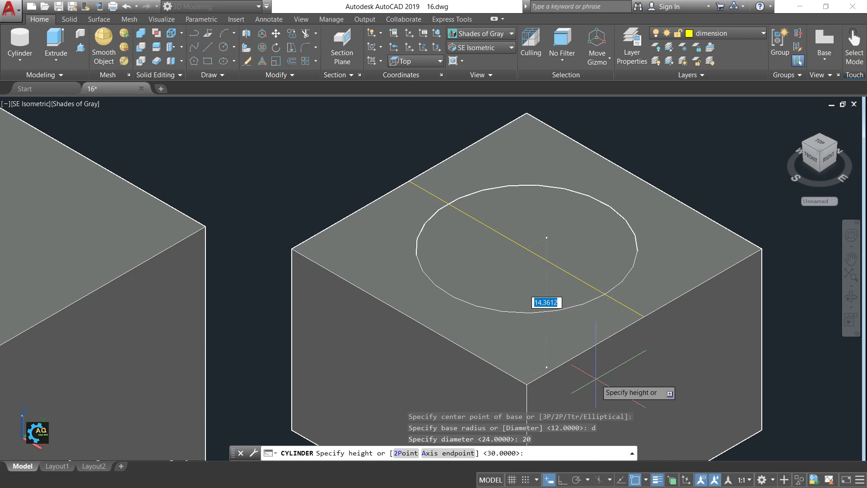
scroll(591, 379, down, 3)
scroll(589, 276, down, 1)
click(605, 352)
key(Escape)
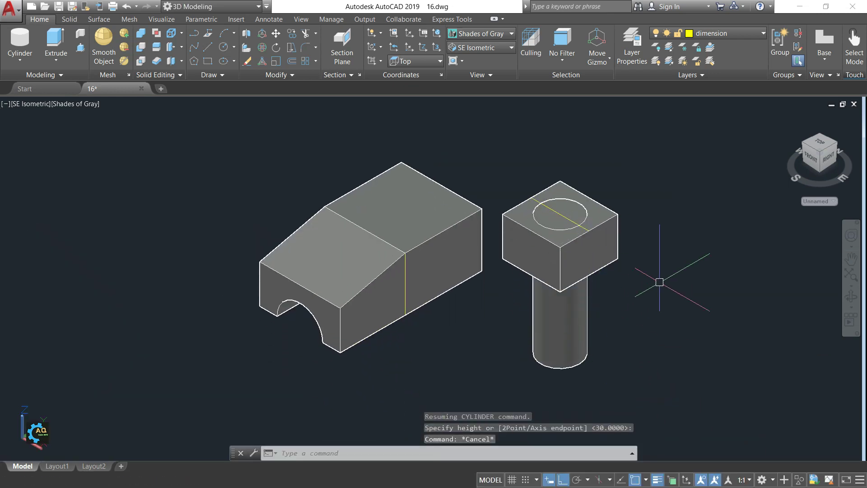
- Subtract the Ø20 cylinder from the cube to cut the vertical hole
click(138, 50)
click(556, 288)
key(Escape)
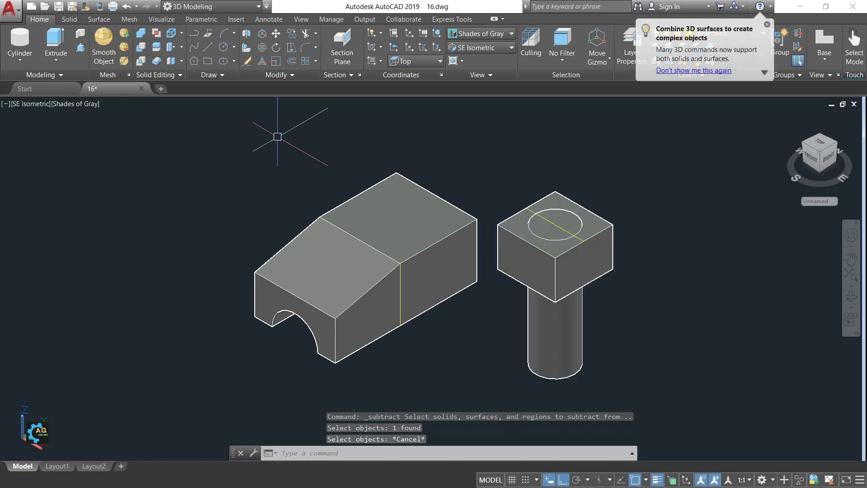
click(140, 47)
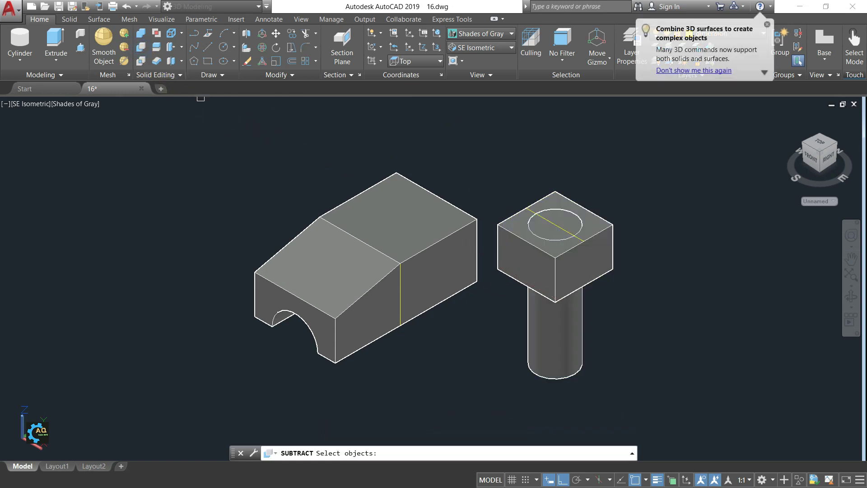
click(502, 255)
key(Return)
click(550, 332)
key(Return)
- Window-select and delete the old top-face guide line
scroll(545, 224, up, 3)
click(462, 157)
click(690, 275)
key(Delete)
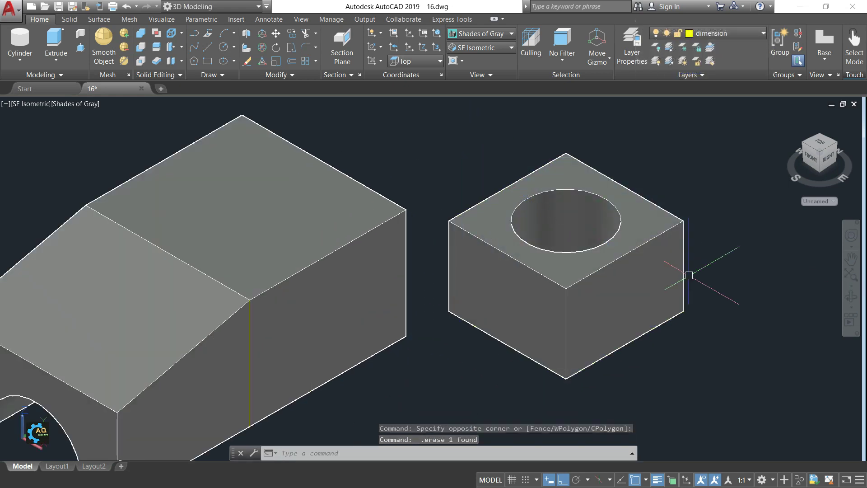
- Draw a guide line across the cube's side face and check the reference drawing
middle_drag(666, 275, 671, 253)
middle_drag(537, 301, 561, 291)
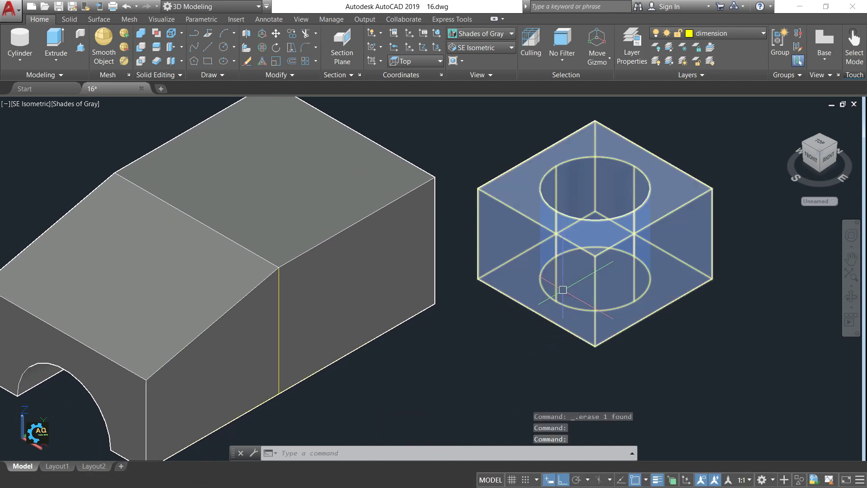
text(l)
key(Return)
click(478, 233)
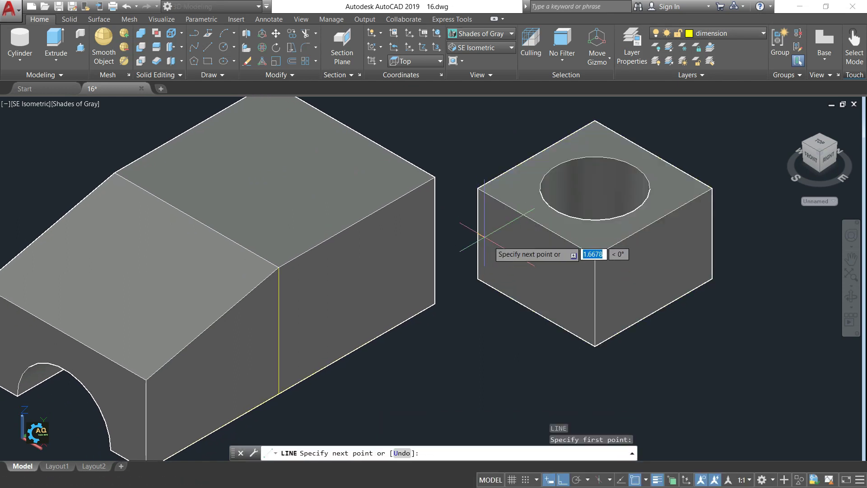
click(595, 300)
key(Escape)
key(alt+Tab)
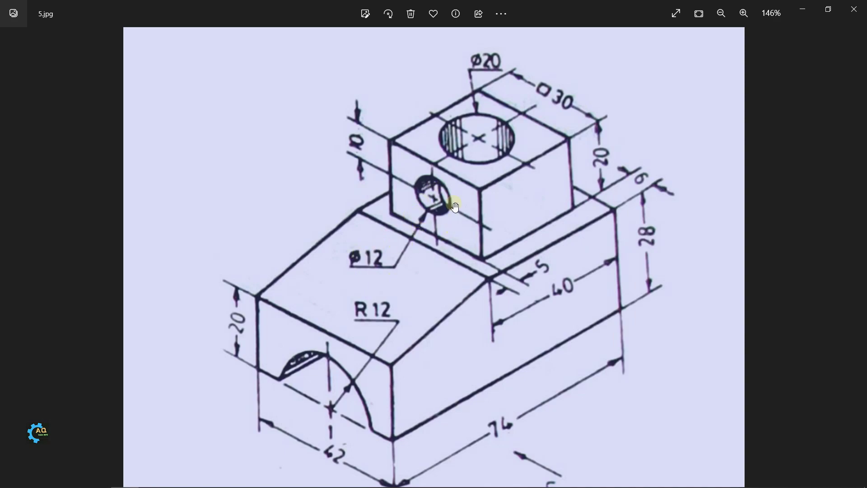
key(alt+Tab)
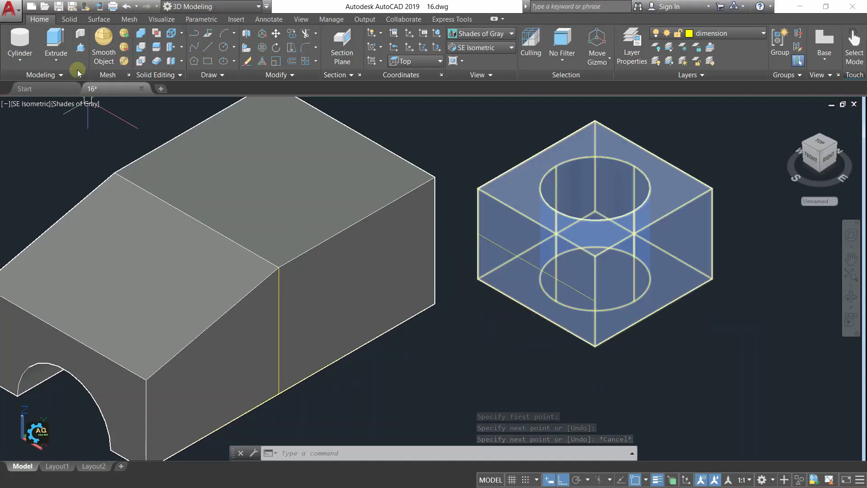
- Abandon a cylinder attempt and align the UCS to Front
click(18, 36)
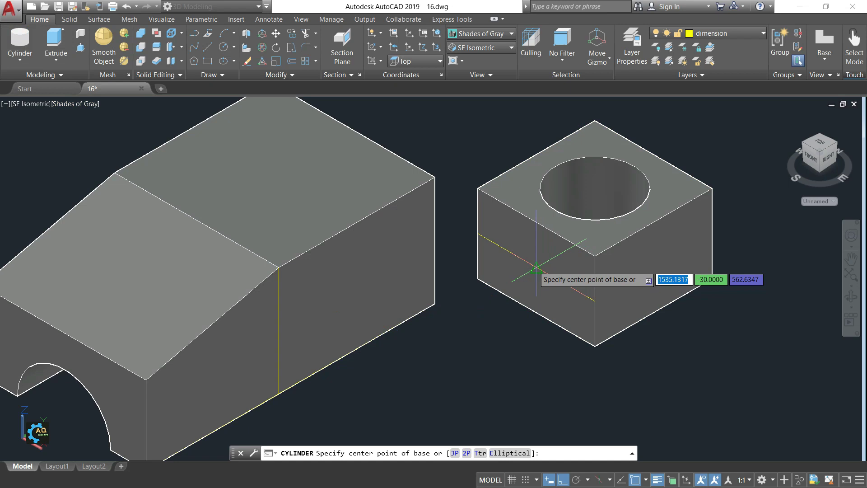
click(535, 268)
key(Escape)
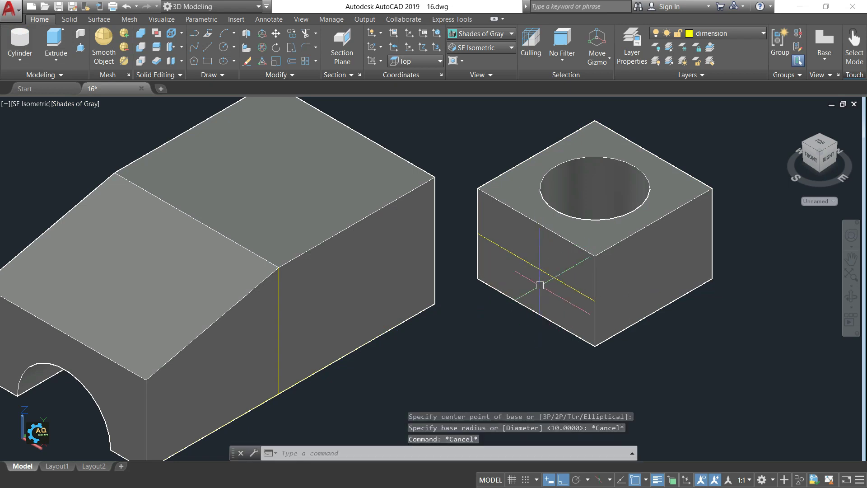
click(419, 65)
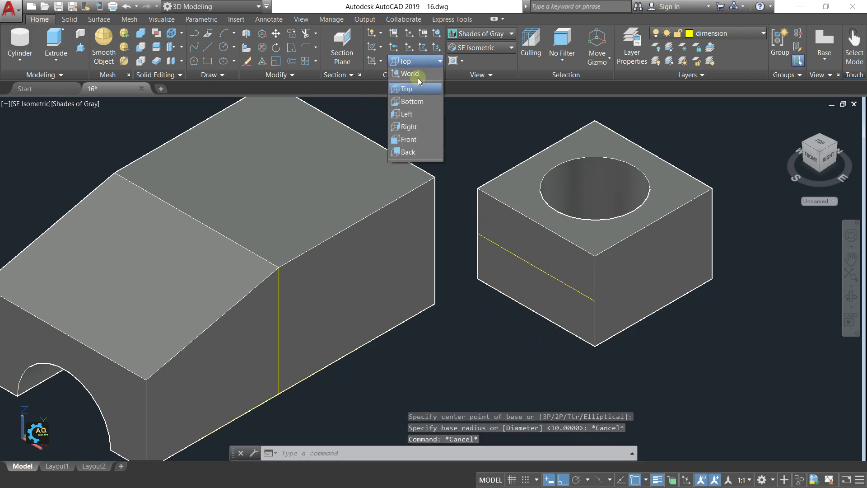
click(416, 140)
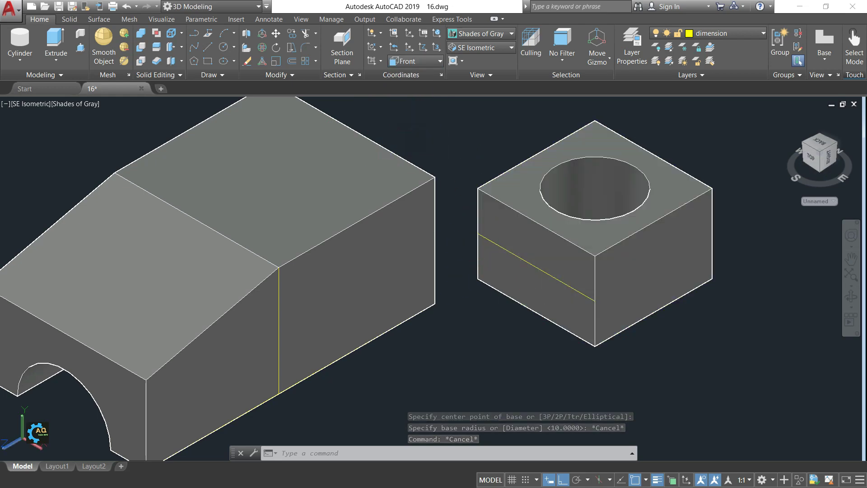
- Turn off polar tracking, zoom out and bring up the reference drawing
key(Return)
key(Escape)
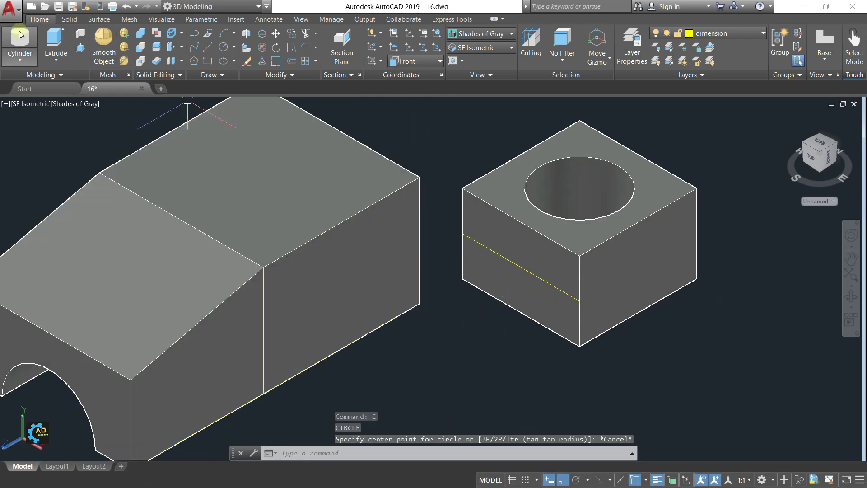
key(F10)
scroll(313, 337, down, 1)
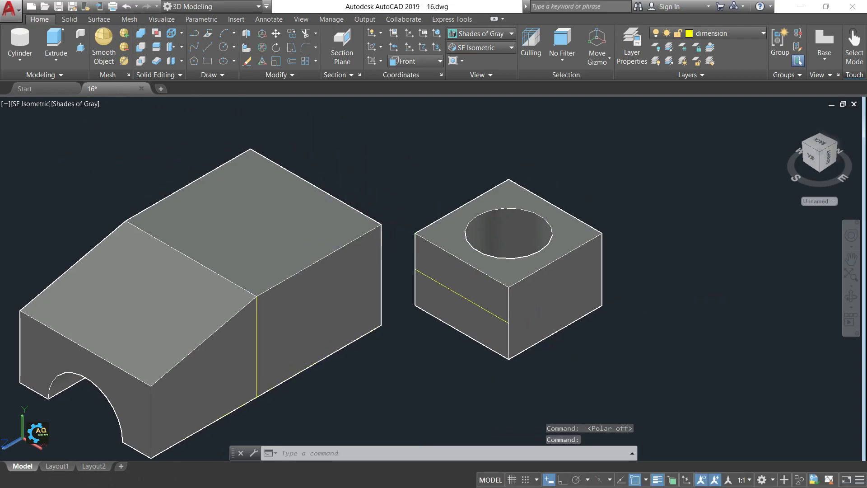
key(alt+Tab)
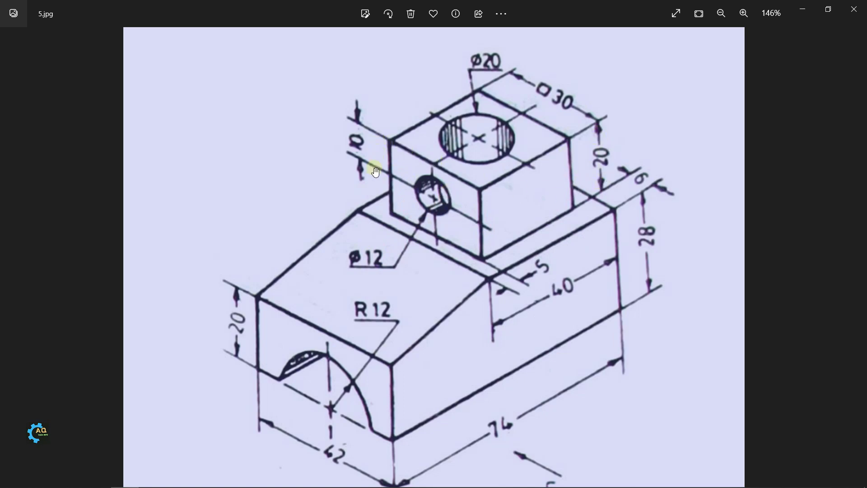
- Return from the reference image to the 3D model in AutoCAD
key(alt+Tab)
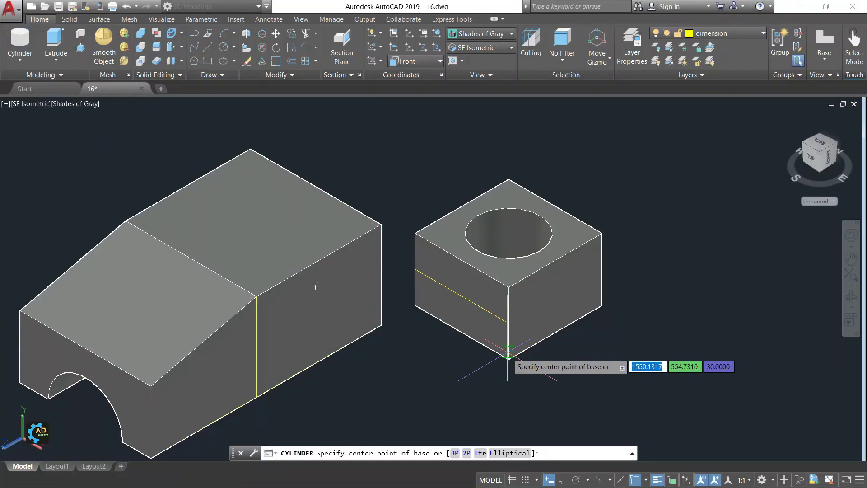
- Create a Ø12 cylinder centred on the cube's front face, running through the cube
click(461, 296)
text(d)
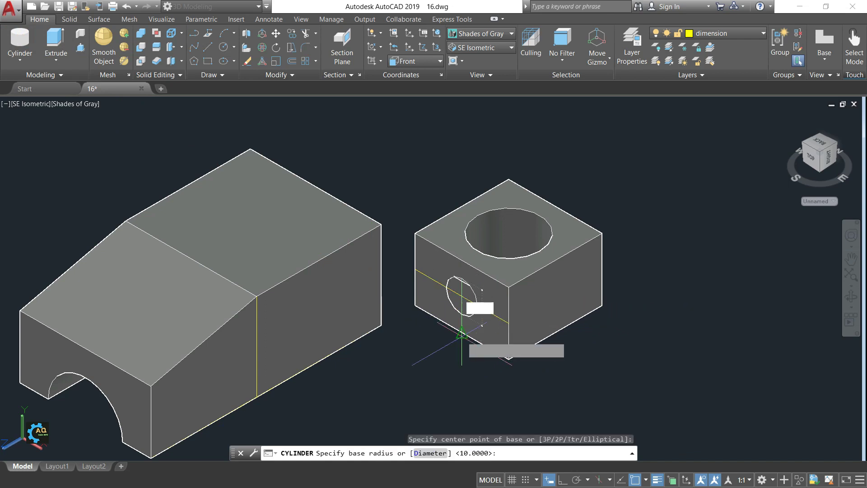
key(Return)
text(2)
key(Return)
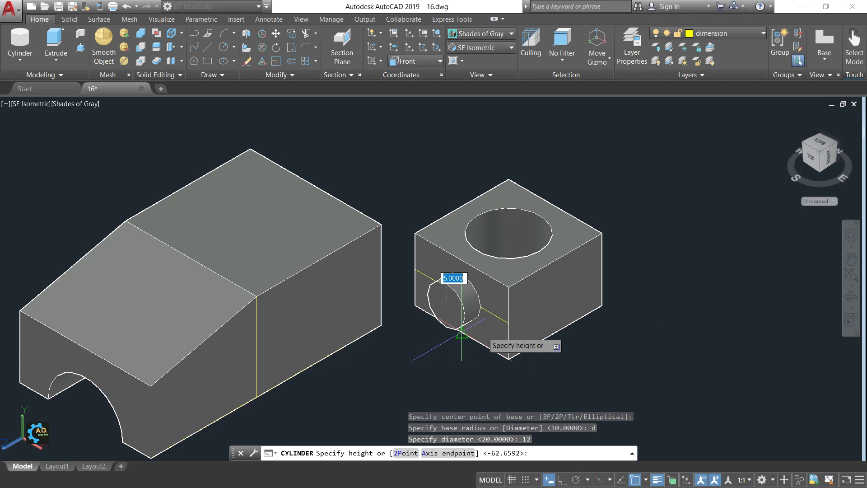
click(782, 200)
key(Escape)
middle_drag(702, 268, 697, 269)
middle_drag(652, 293, 661, 290)
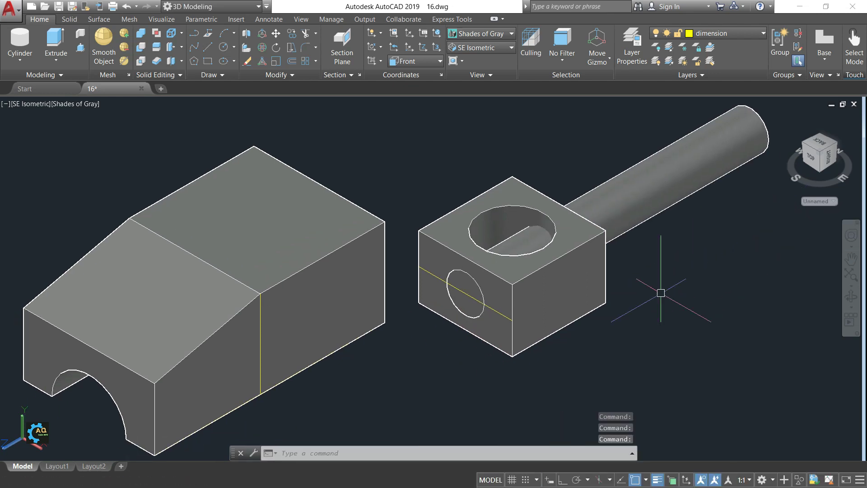
text(sub)
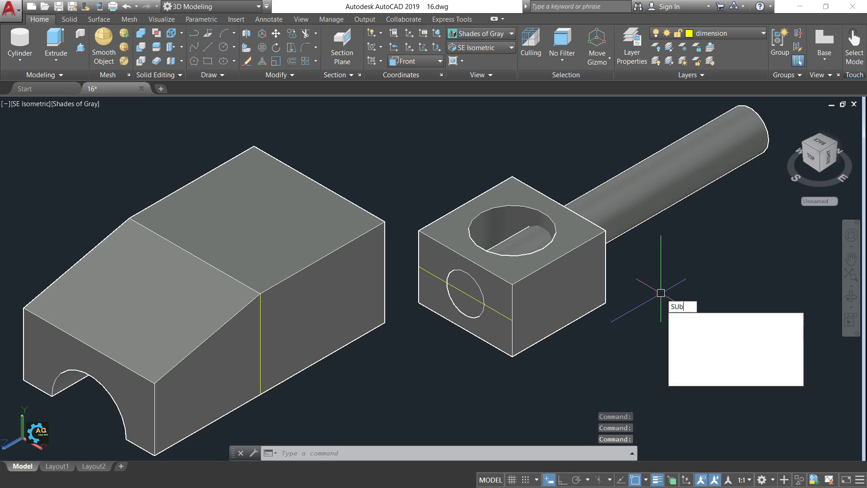
- Subtract the Ø12 cylinder from the cube, leaving a side hole
key(Return)
click(587, 301)
key(Return)
click(654, 208)
key(Return)
- Recentre the view and review the reference drawing in Photos
middle_drag(638, 271, 693, 256)
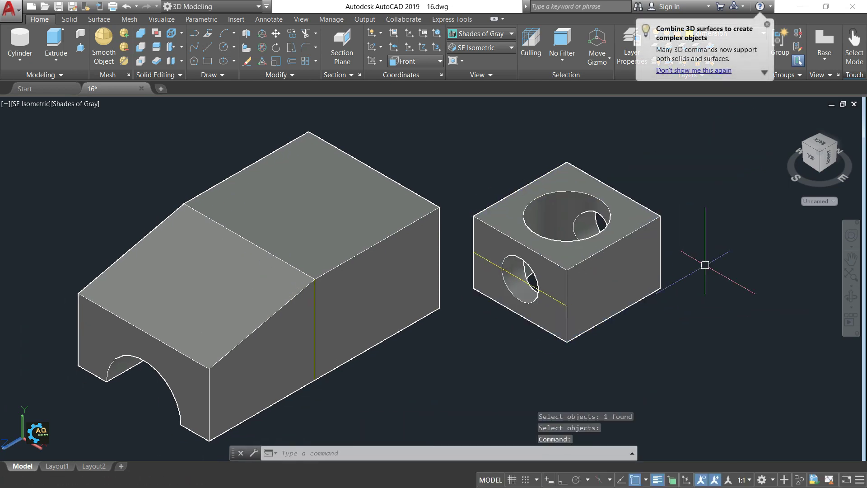
scroll(495, 399, down, 1)
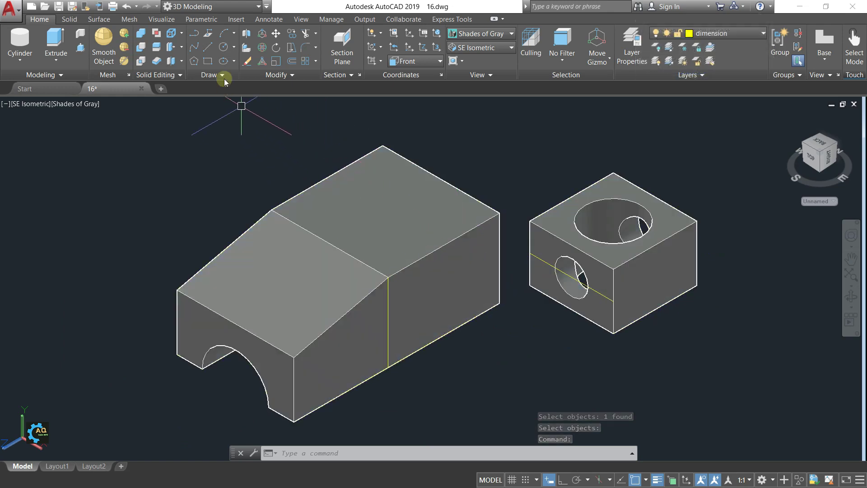
key(alt+Tab)
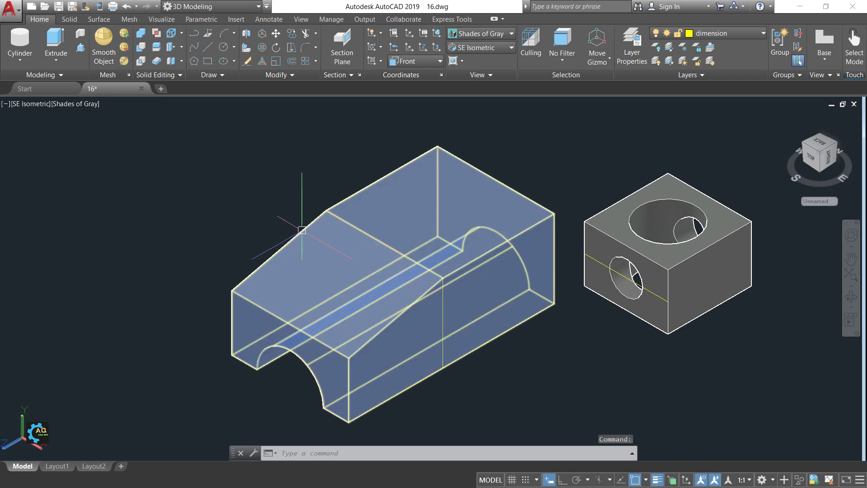
click(181, 36)
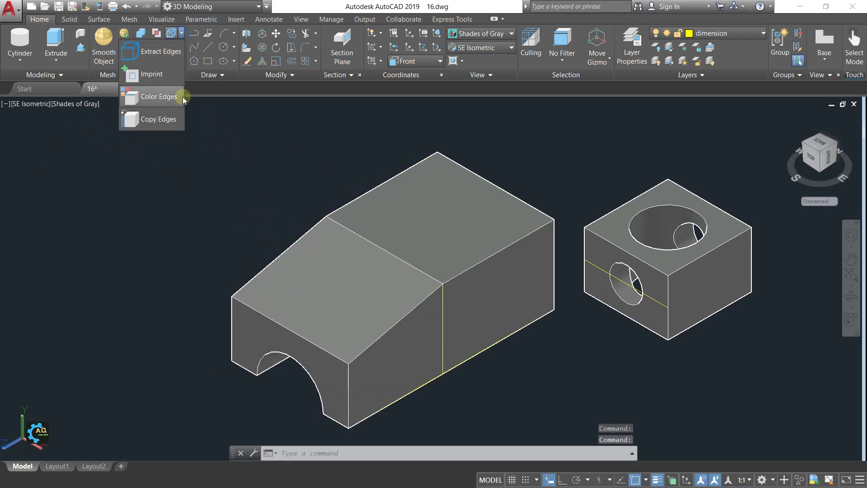
click(166, 113)
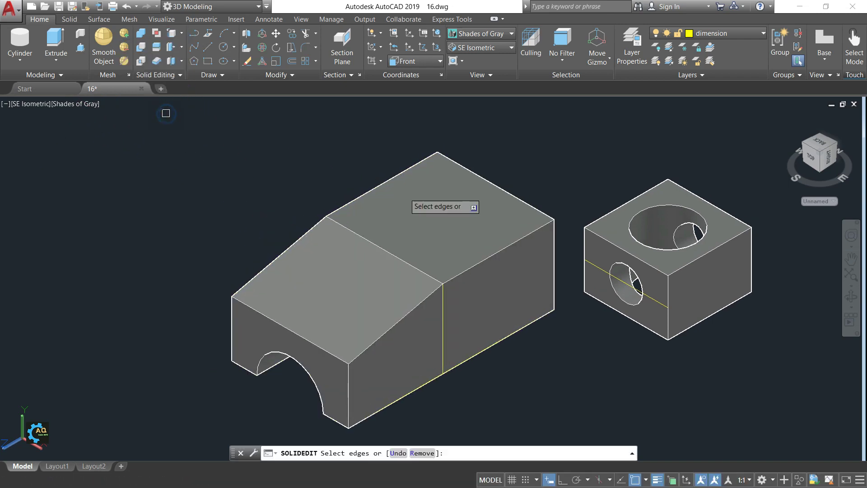
click(523, 238)
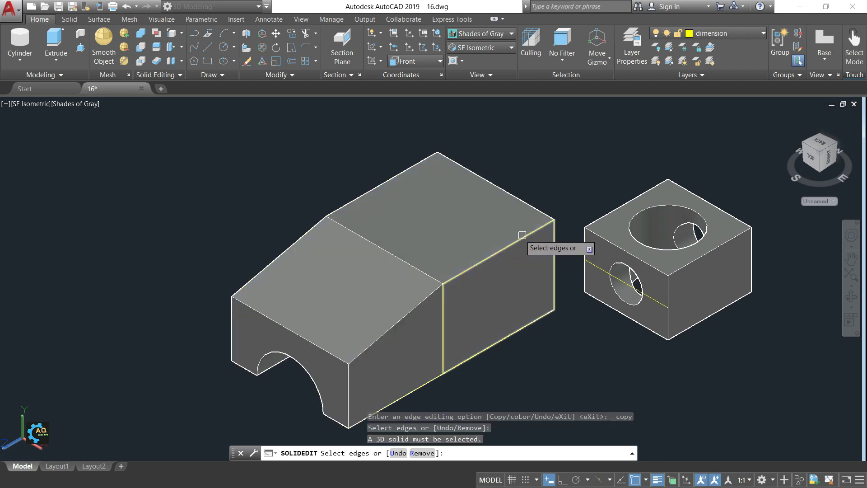
key(Return)
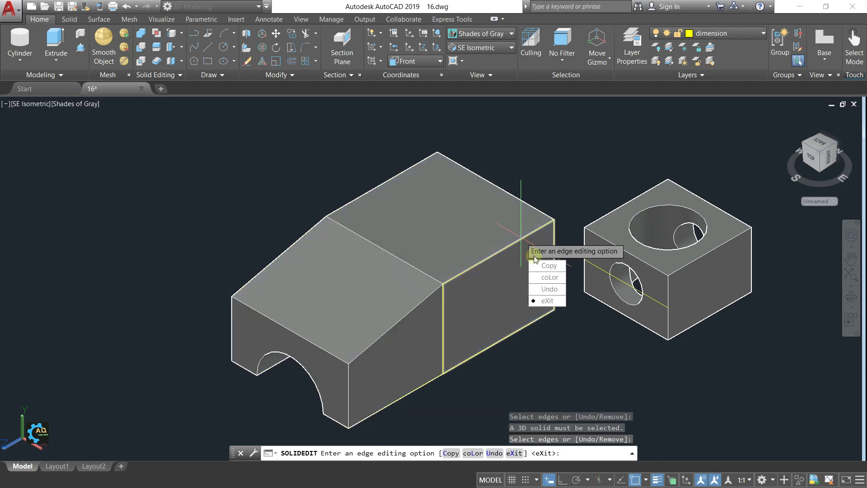
text(c)
key(Return)
key(Escape)
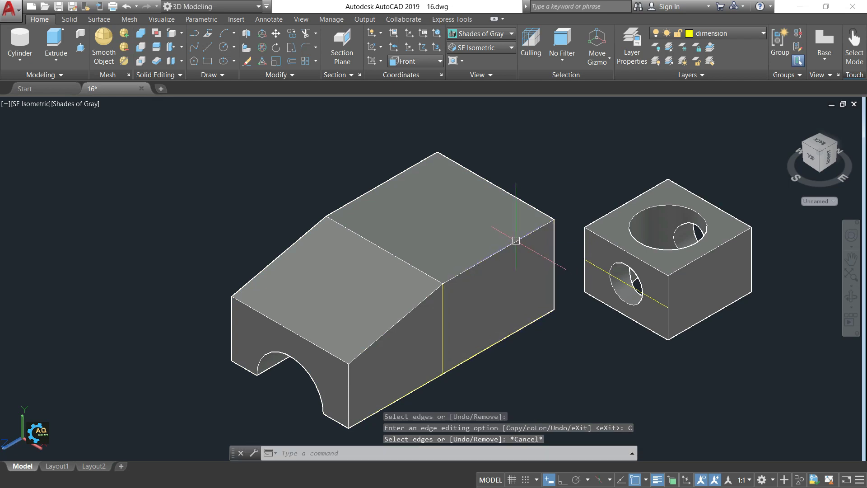
middle_drag(529, 280, 527, 294)
key(F8)
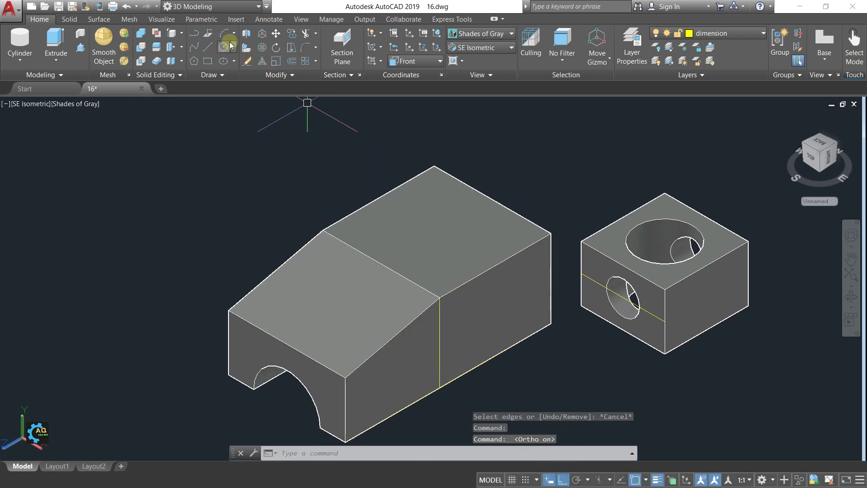
key(Return)
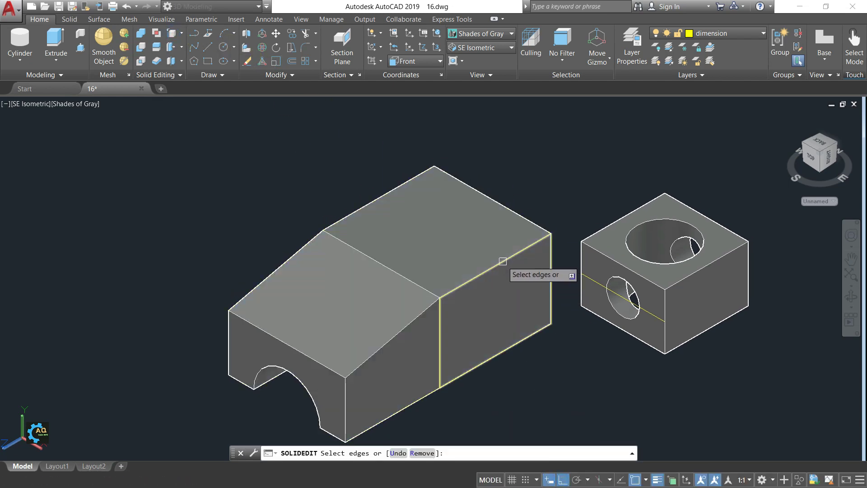
click(502, 266)
key(Return)
key(Return)
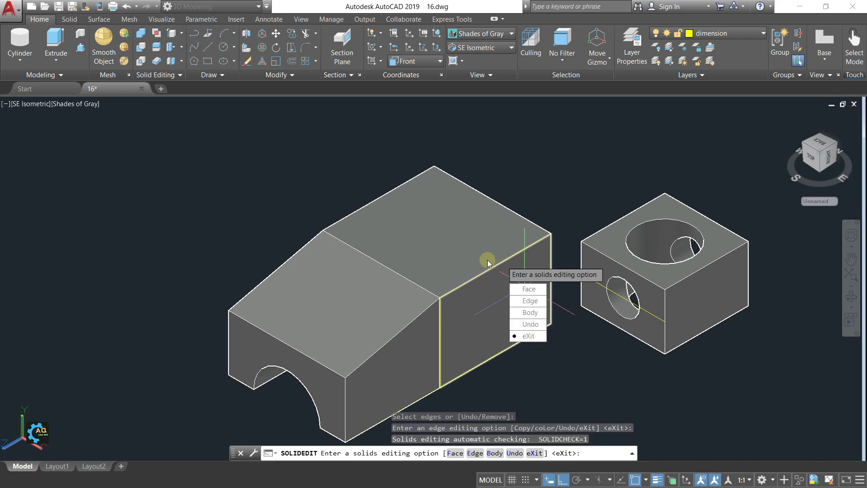
key(Escape)
scroll(510, 259, up, 2)
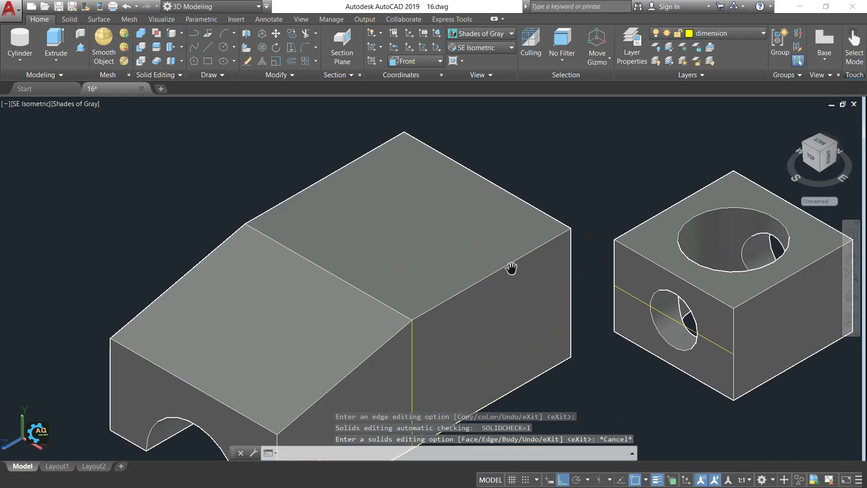
key(F10)
mouse_move(441, 265)
middle_down()
mouse_move(517, 289)
mouse_move(527, 266)
middle_up()
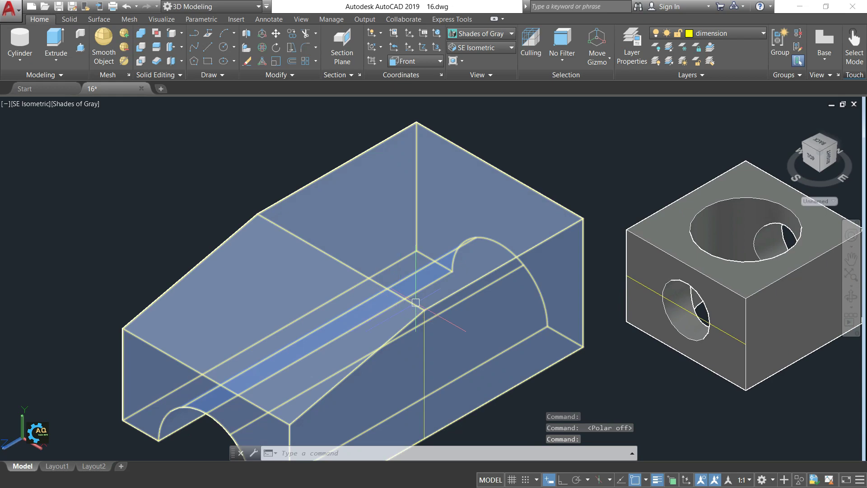
middle_drag(192, 122, 191, 143)
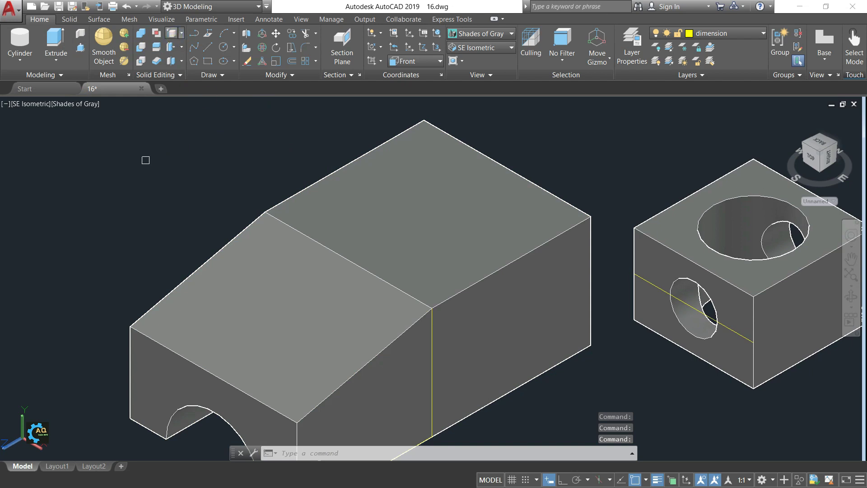
click(500, 267)
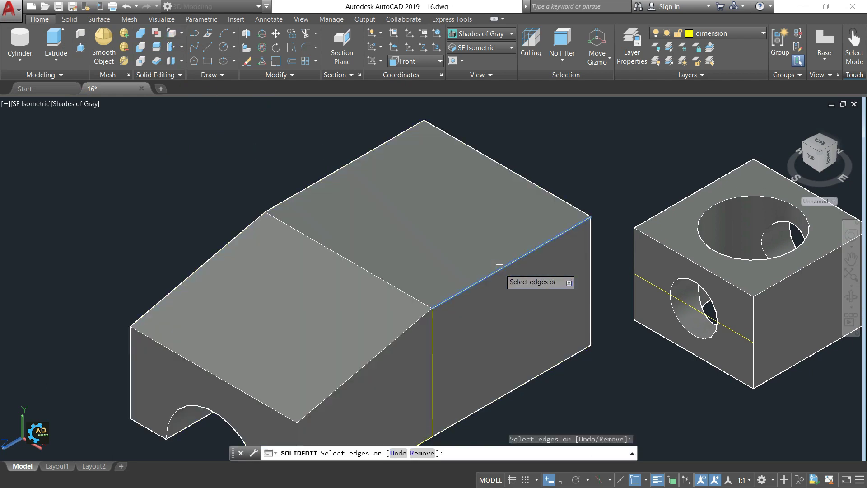
- Copy the selected edge 6 units from its corner base point
key(Return)
click(432, 308)
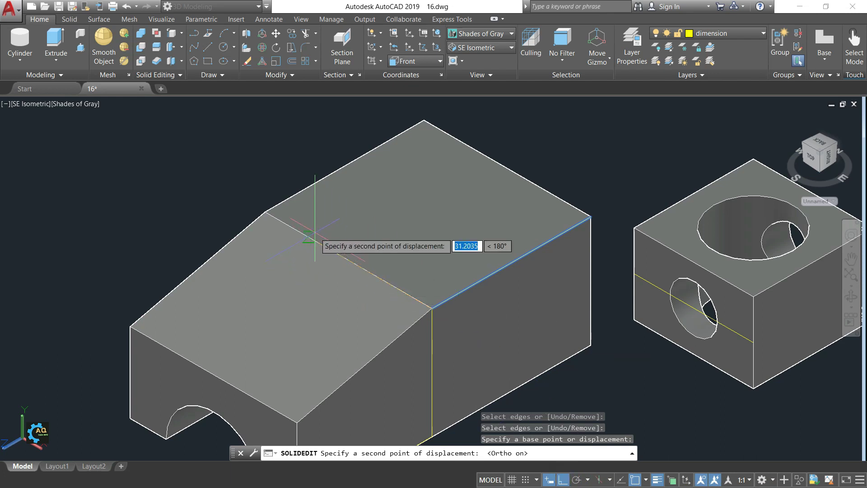
text(6)
key(Return)
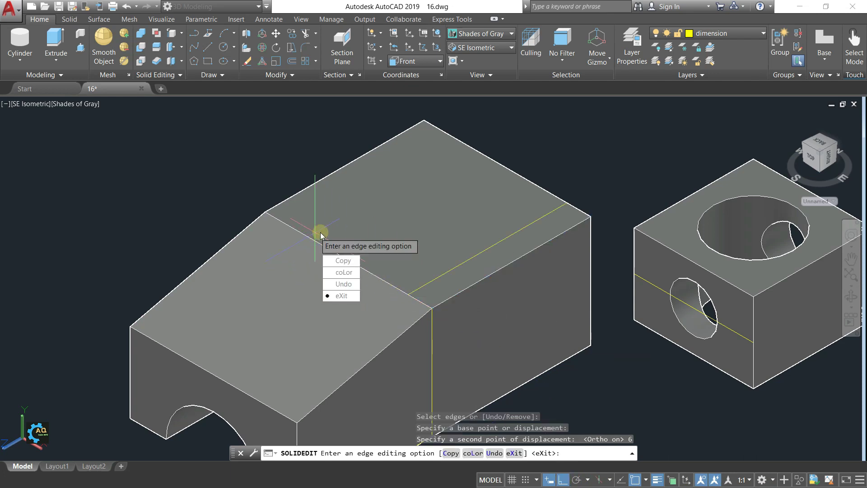
- Copy the slope-to-top crease edge 5 units, then window-select the base solid
click(340, 261)
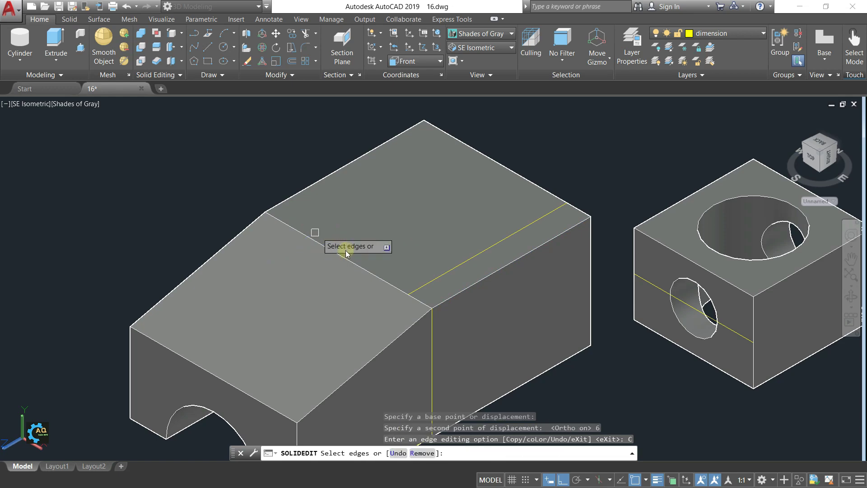
click(342, 256)
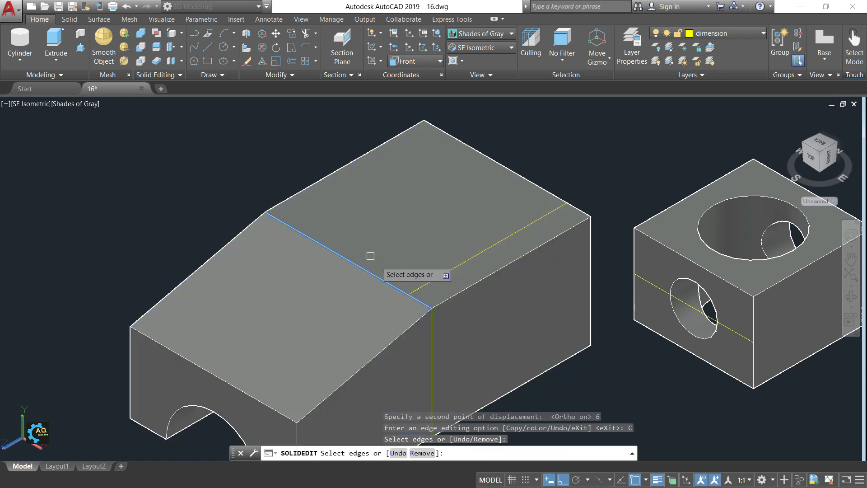
key(Return)
click(433, 308)
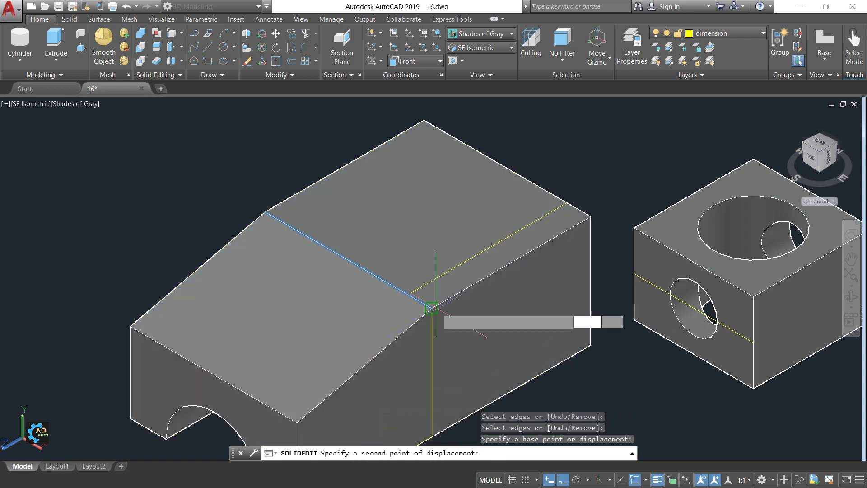
text(5)
key(Return)
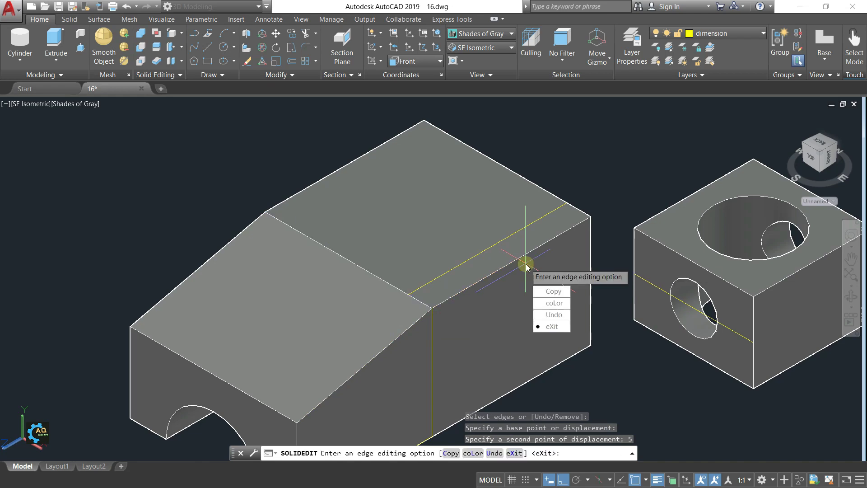
key(Escape)
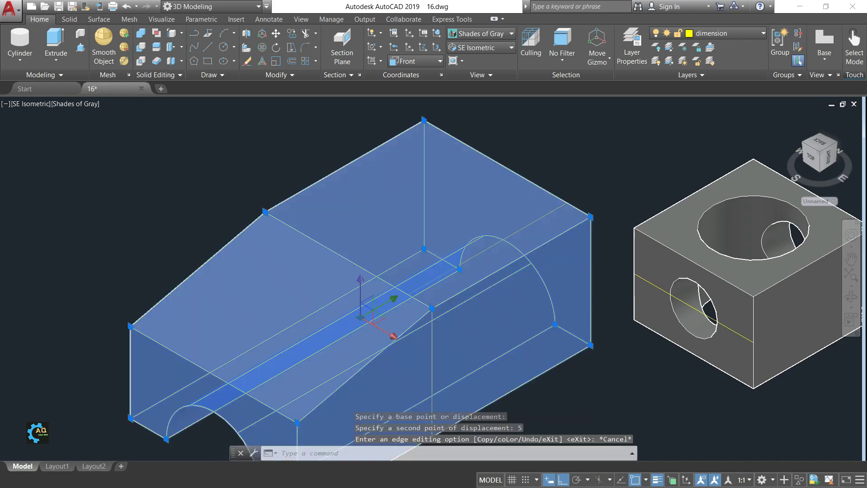
click(178, 161)
click(585, 348)
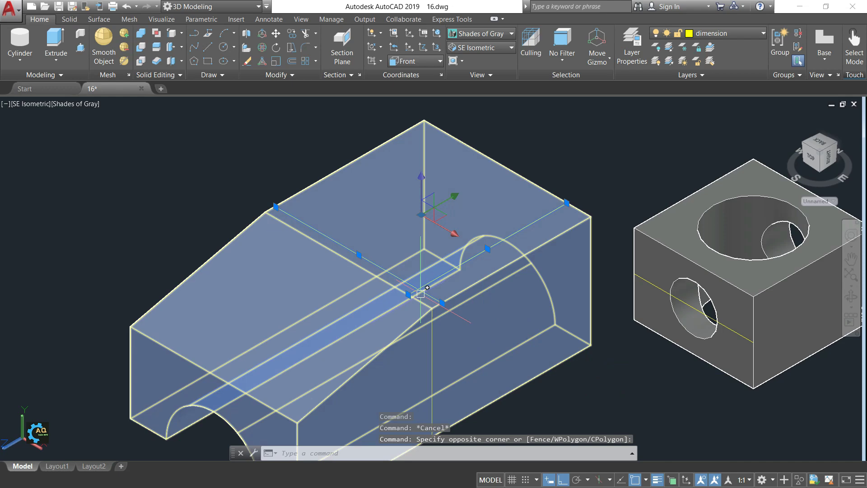
- Select the copied crease line and stretch its midpoint grip upward above the base
scroll(416, 298, up, 2)
key(Escape)
scroll(409, 305, down, 3)
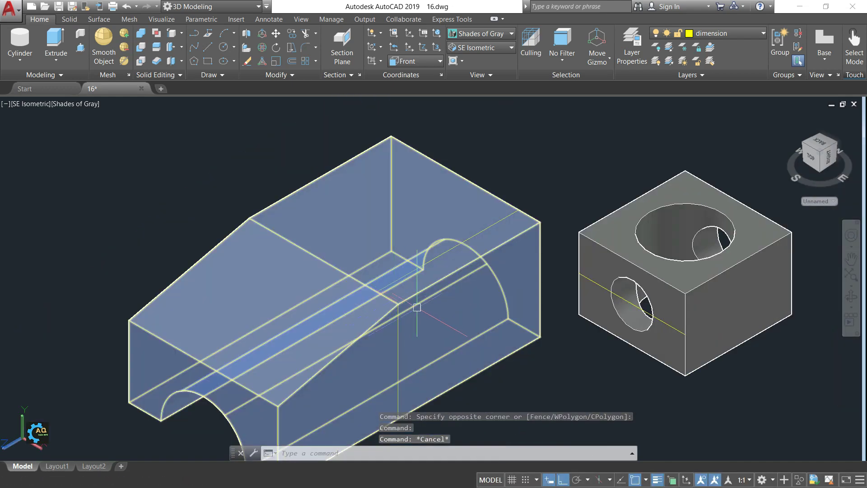
mouse_move(452, 329)
shift+middle_down()
mouse_move(486, 305)
mouse_move(530, 209)
shift+middle_up()
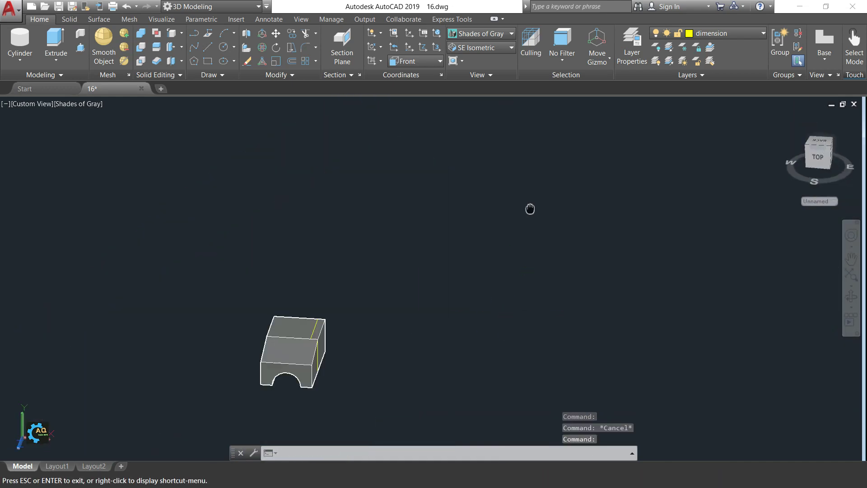
scroll(291, 281, up, 4)
scroll(280, 298, up, 2)
mouse_move(271, 311)
shift+middle_down()
mouse_move(240, 316)
mouse_move(253, 330)
shift+middle_up()
scroll(251, 339, up, 3)
scroll(319, 343, up, 3)
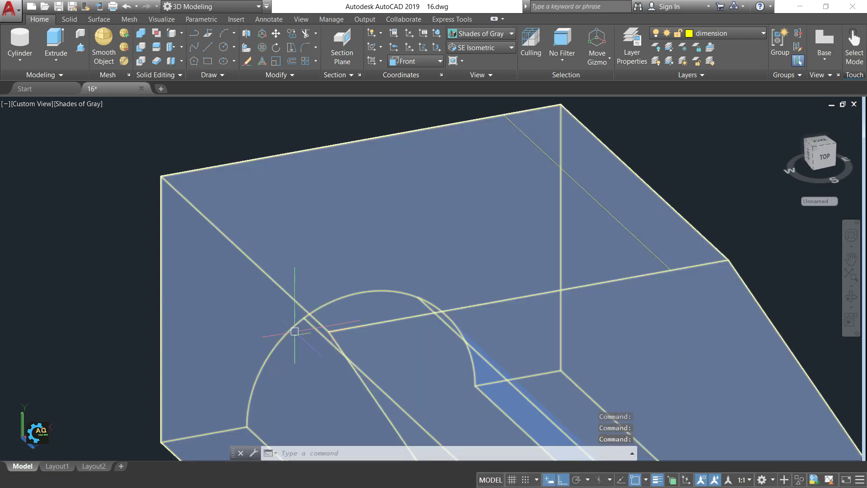
scroll(299, 332, down, 3)
scroll(411, 314, down, 2)
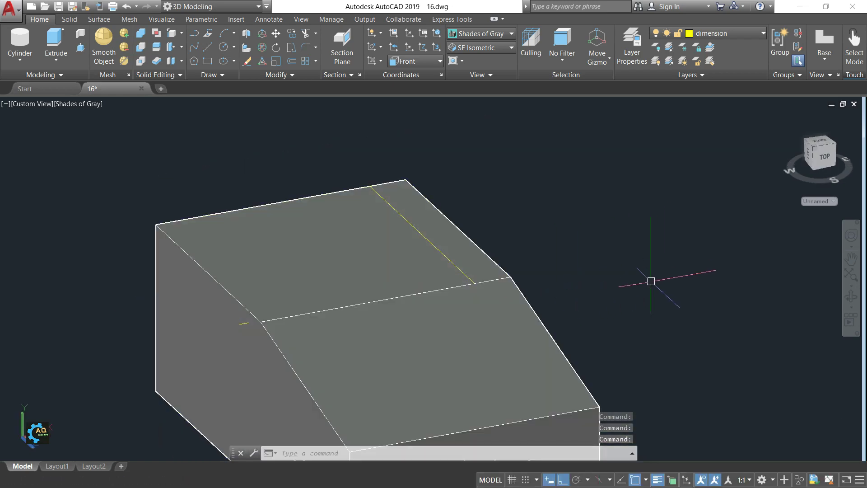
click(13, 271)
click(642, 353)
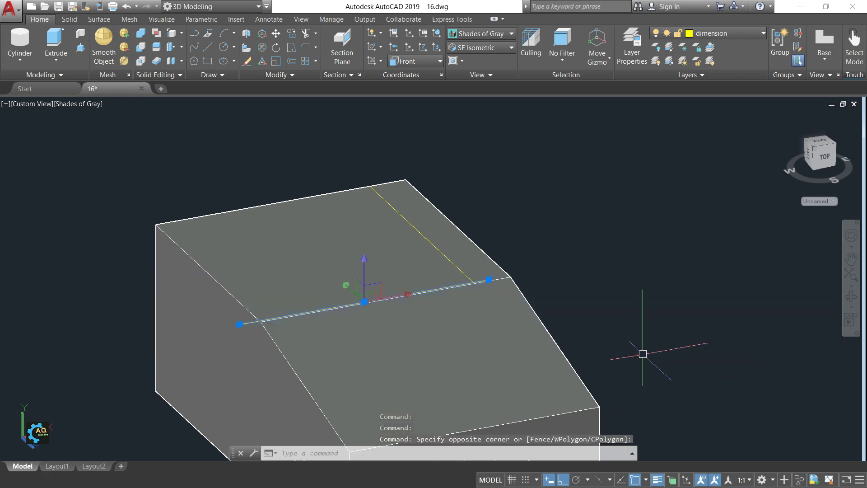
click(364, 302)
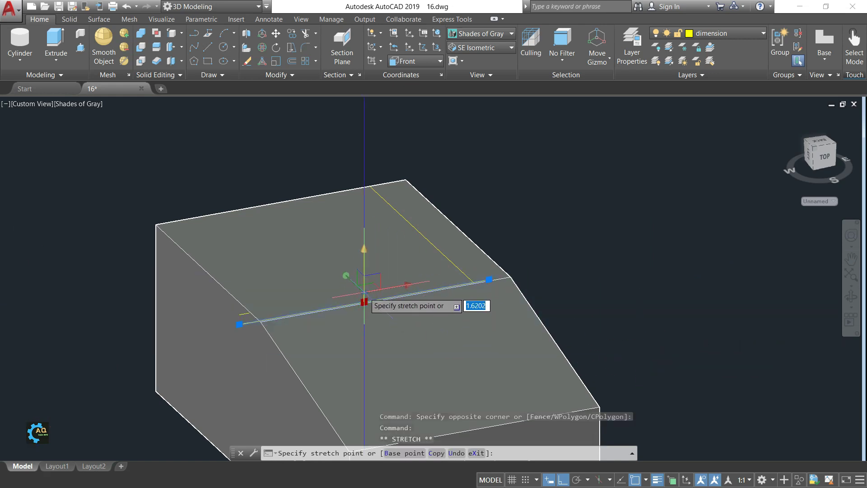
click(364, 292)
key(Escape)
- Reselect the copied line, then orbit to a side view of the base
mouse_move(609, 290)
shift+middle_down()
mouse_move(515, 319)
mouse_move(294, 242)
shift+middle_up()
click(237, 188)
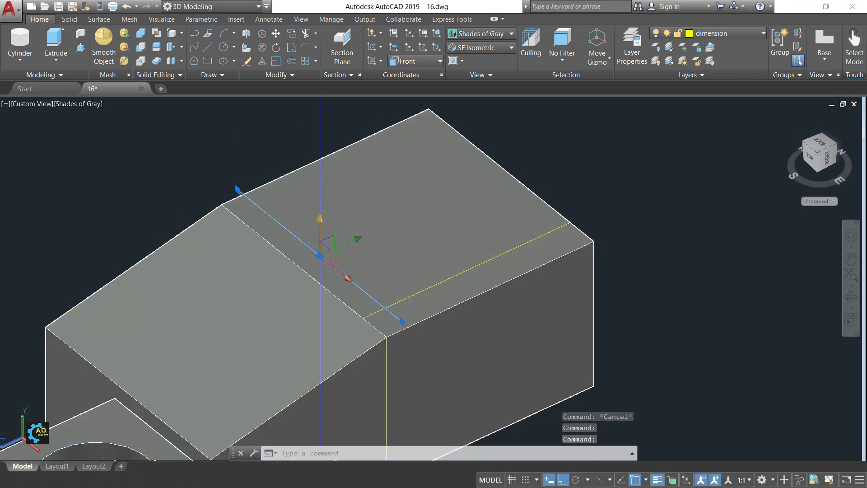
click(320, 256)
key(Escape)
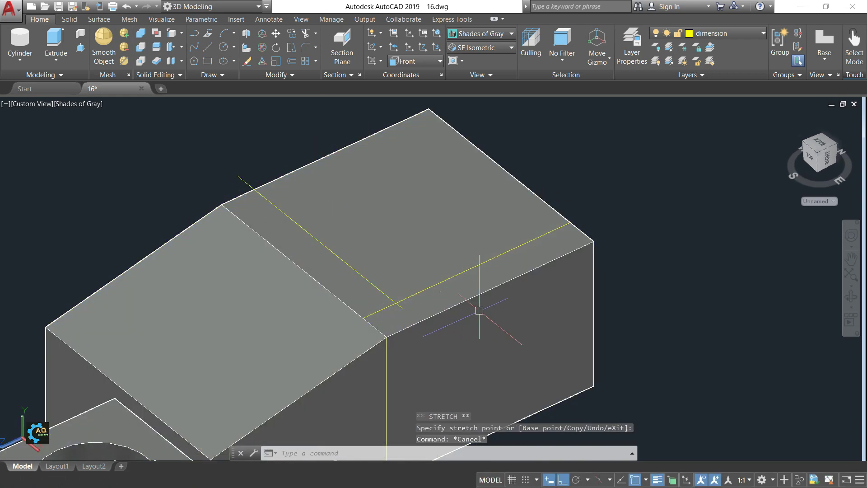
mouse_move(662, 325)
shift+middle_down()
mouse_move(629, 349)
mouse_move(594, 329)
mouse_move(603, 288)
mouse_move(276, 238)
mouse_move(401, 275)
mouse_move(327, 327)
mouse_move(277, 303)
mouse_move(265, 287)
mouse_move(204, 304)
shift+middle_up()
scroll(173, 267, up, 3)
text(m)
key(Return)
click(202, 287)
click(222, 316)
click(190, 286)
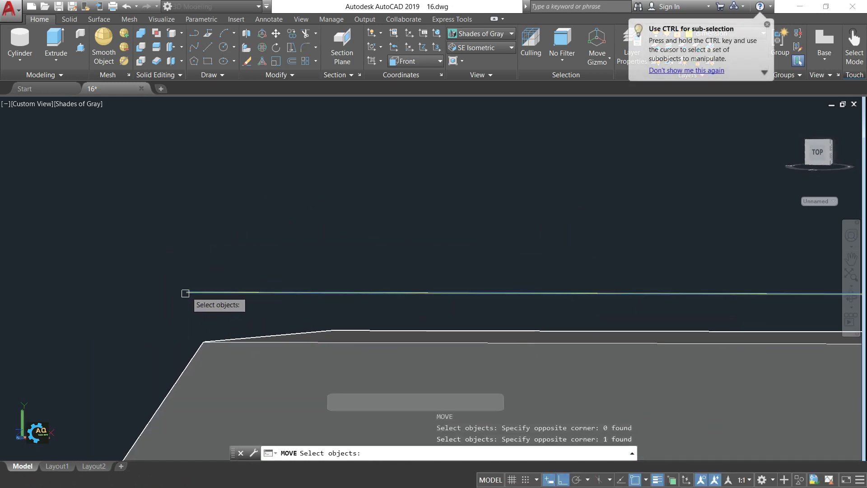
key(Return)
click(160, 294)
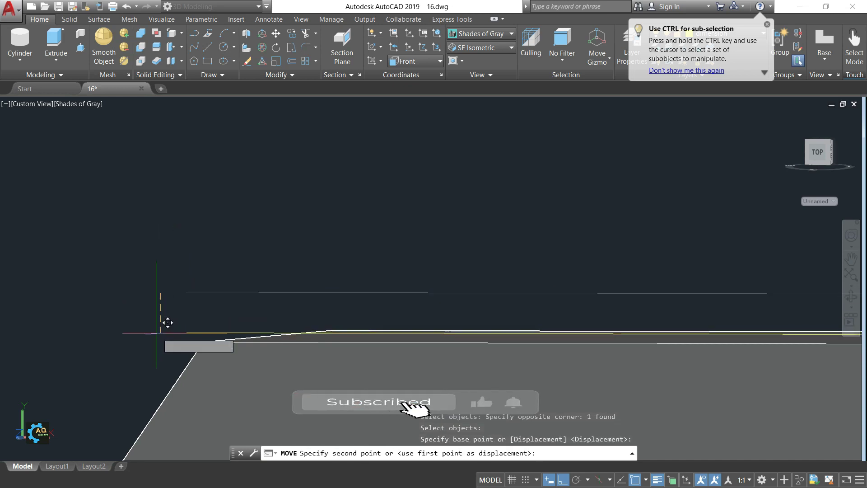
key(Escape)
mouse_move(547, 398)
shift+middle_down()
mouse_move(467, 429)
mouse_move(312, 276)
shift+middle_up()
scroll(412, 302, down, 5)
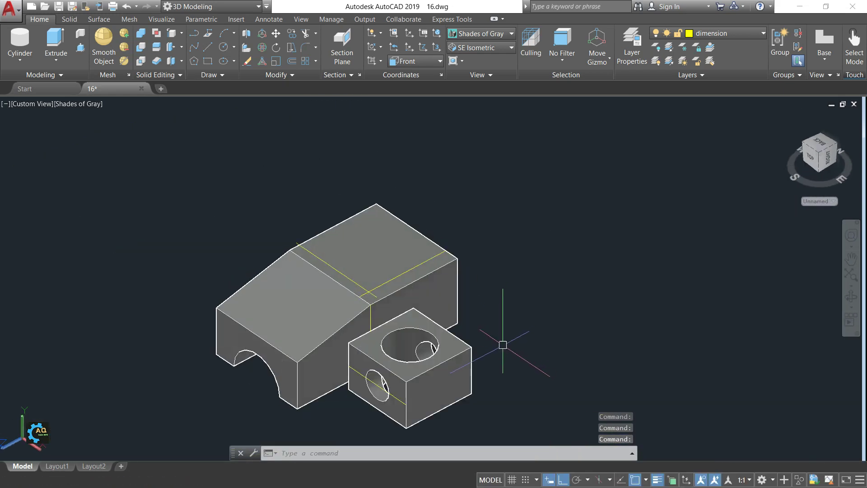
scroll(381, 348, up, 1)
scroll(460, 329, up, 2)
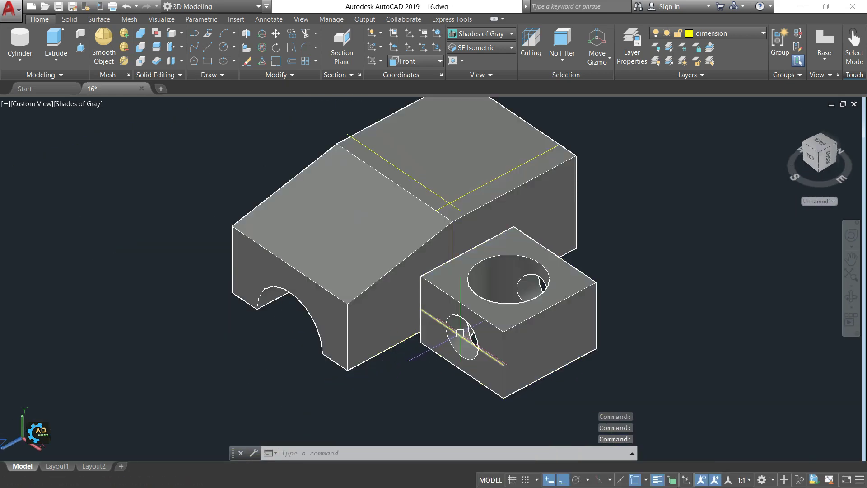
- Erase the selected line and move the drilled cube from its bottom corner onto the base top
middle_drag(664, 347, 688, 331)
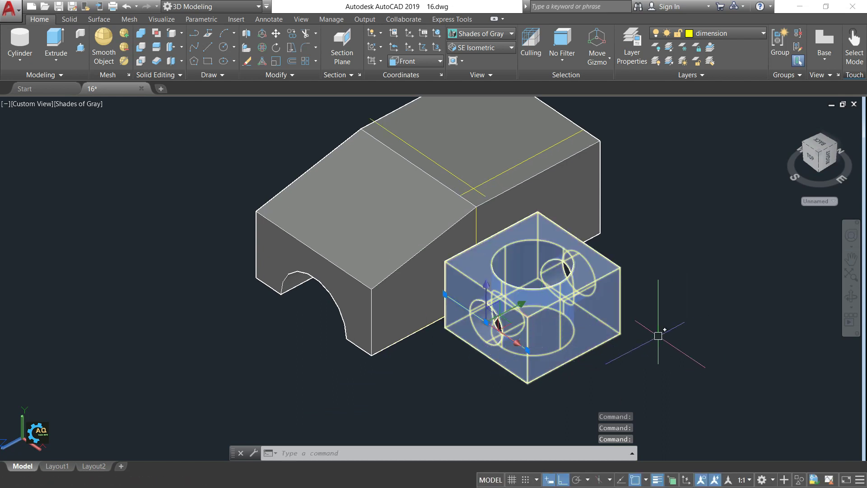
key(Delete)
text(m)
key(Return)
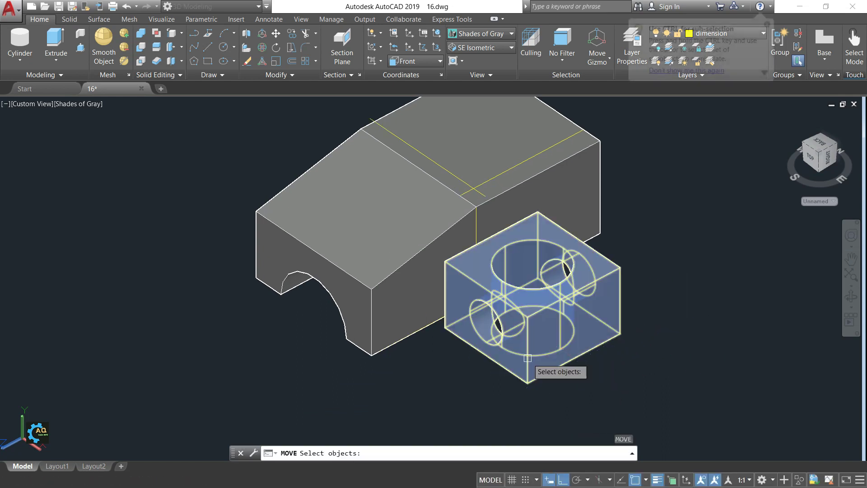
click(569, 359)
key(Return)
click(526, 351)
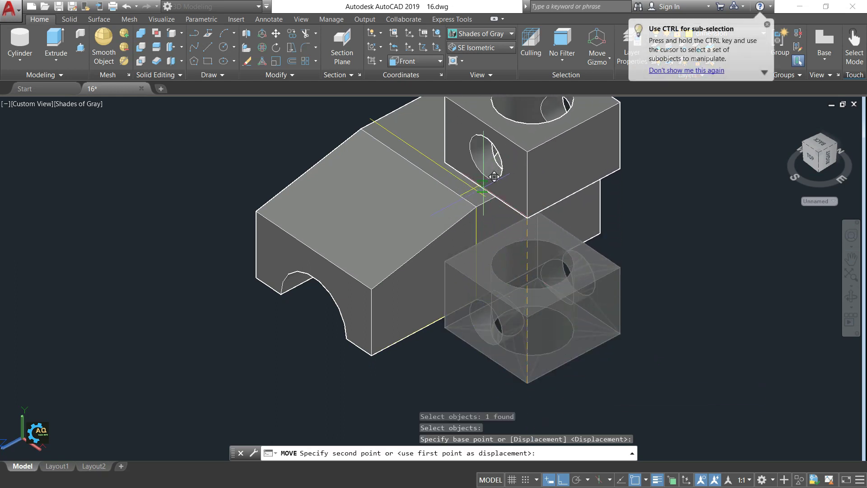
click(470, 189)
- Window-select the two leftover guide lines on top of the part and erase them
key(Escape)
middle_drag(569, 215, 604, 287)
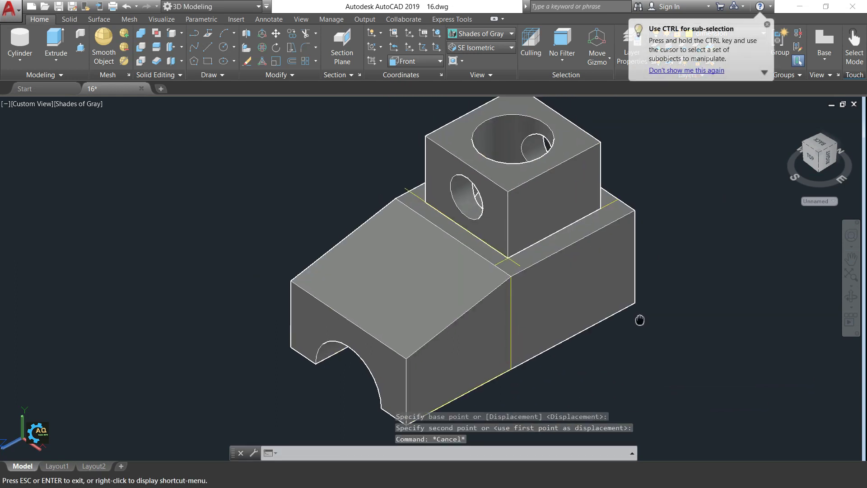
click(313, 175)
click(747, 310)
key(Delete)
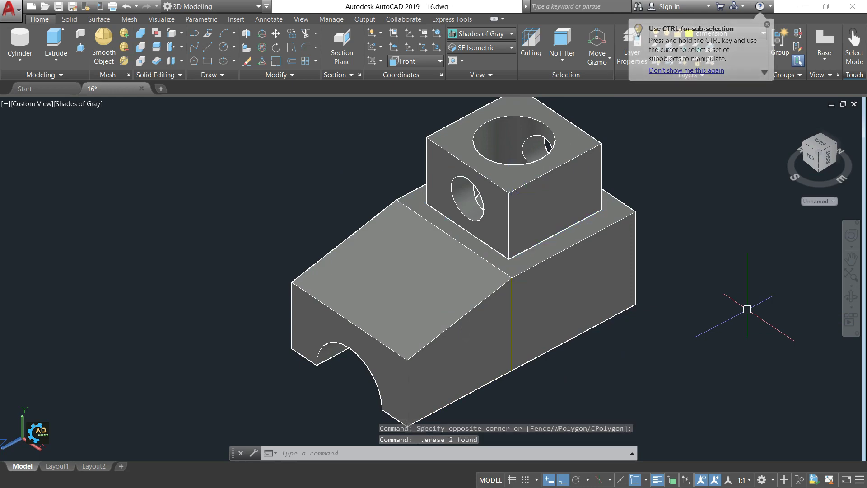
click(310, 203)
click(635, 438)
middle_drag(594, 348, 644, 361)
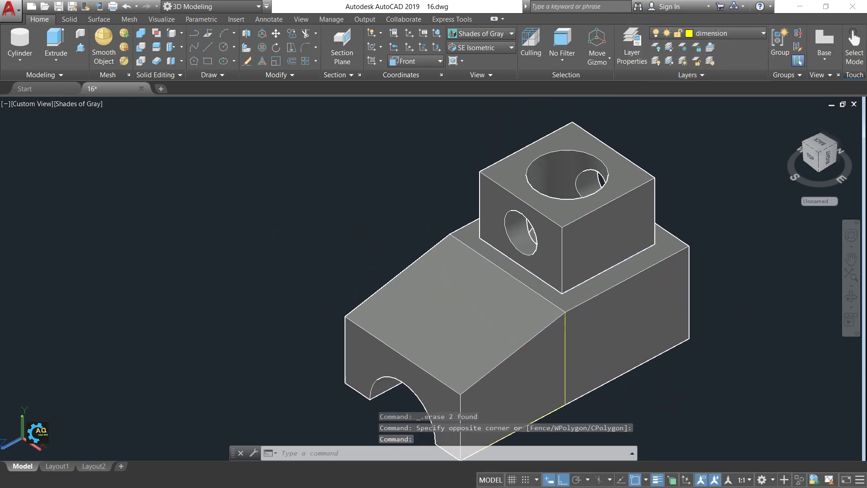
scroll(701, 316, down, 1)
mouse_move(672, 319)
middle_down()
mouse_move(624, 327)
mouse_move(646, 318)
middle_up()
click(653, 325)
key(Escape)
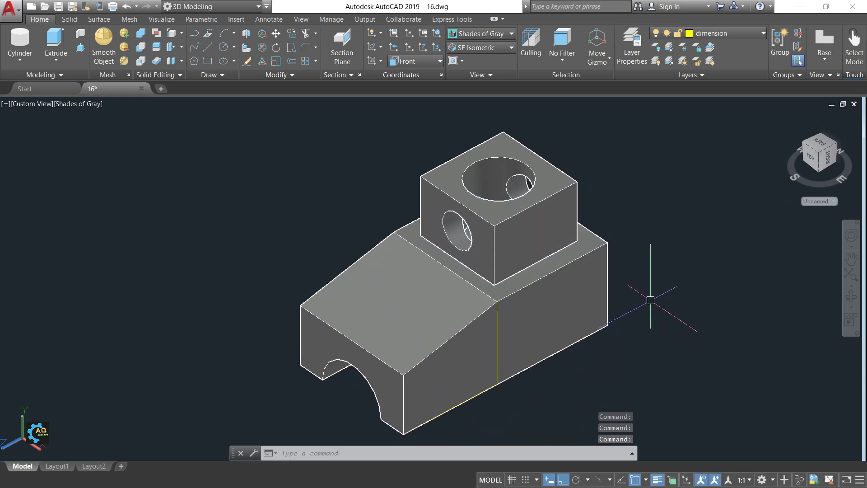
middle_drag(651, 299, 648, 309)
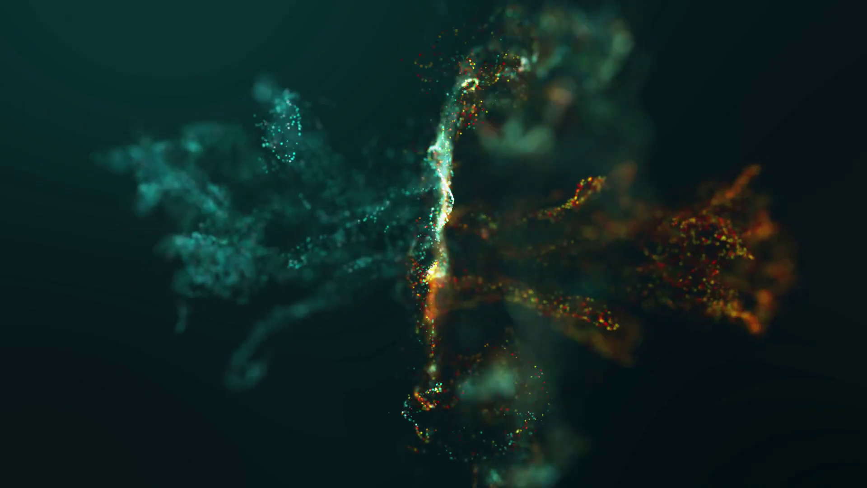